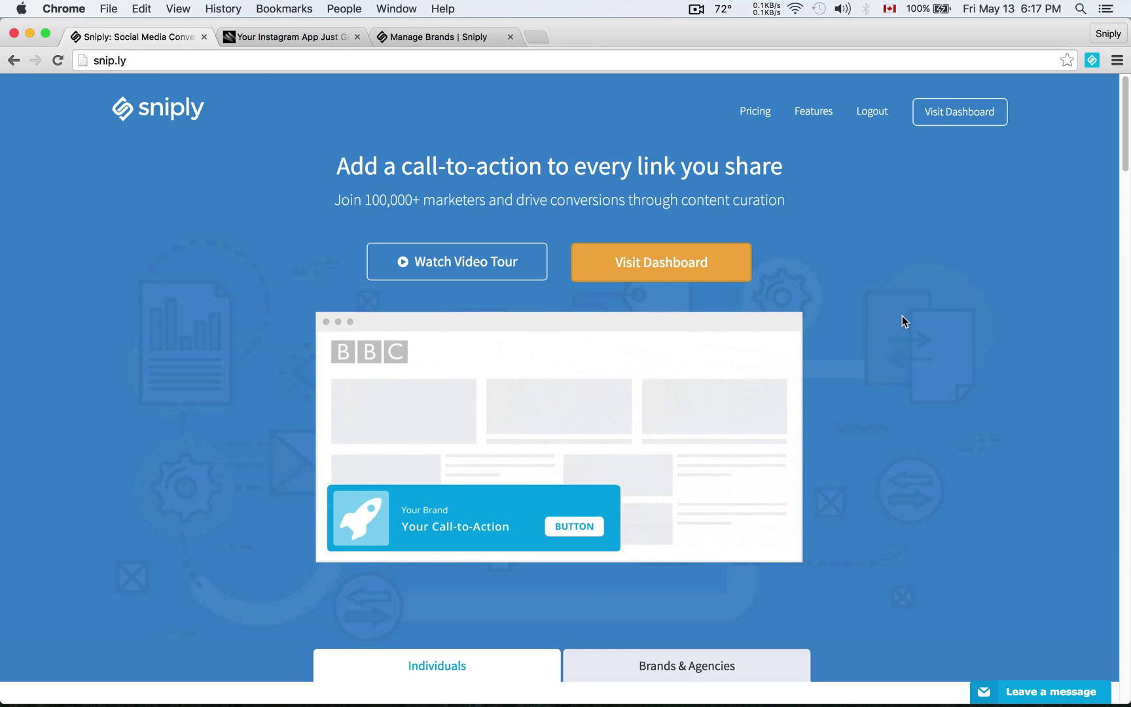
Step: Switch to the Wired article tab and continue past the Thank You page
click(300, 39)
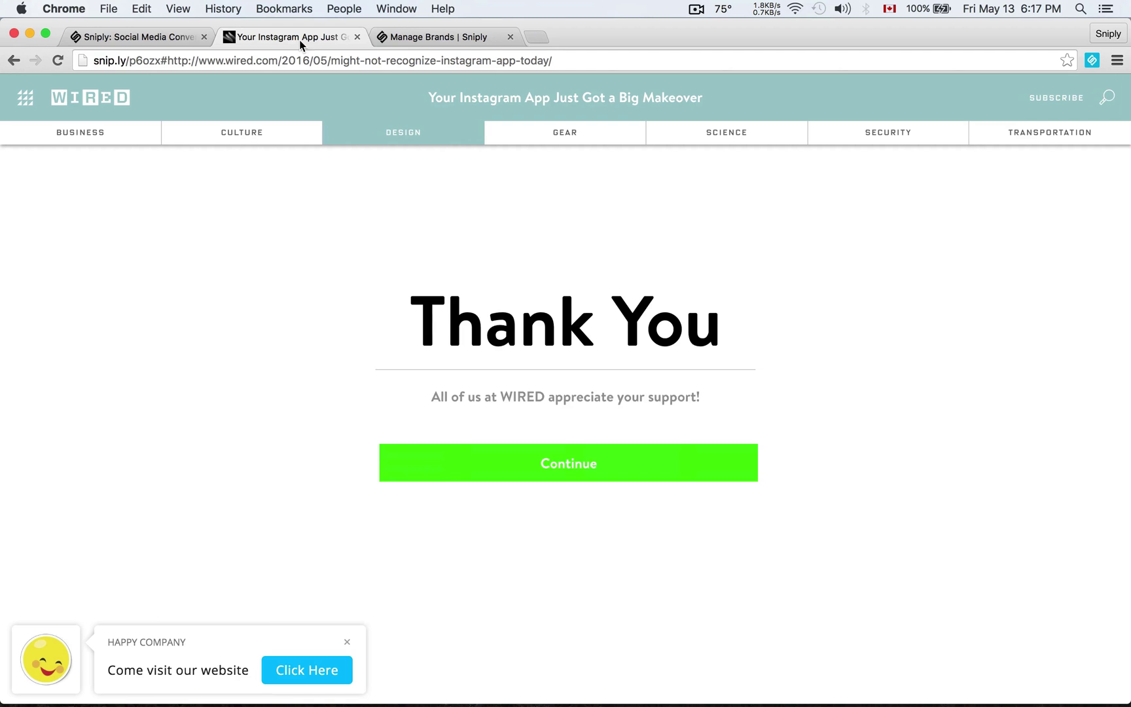
click(673, 482)
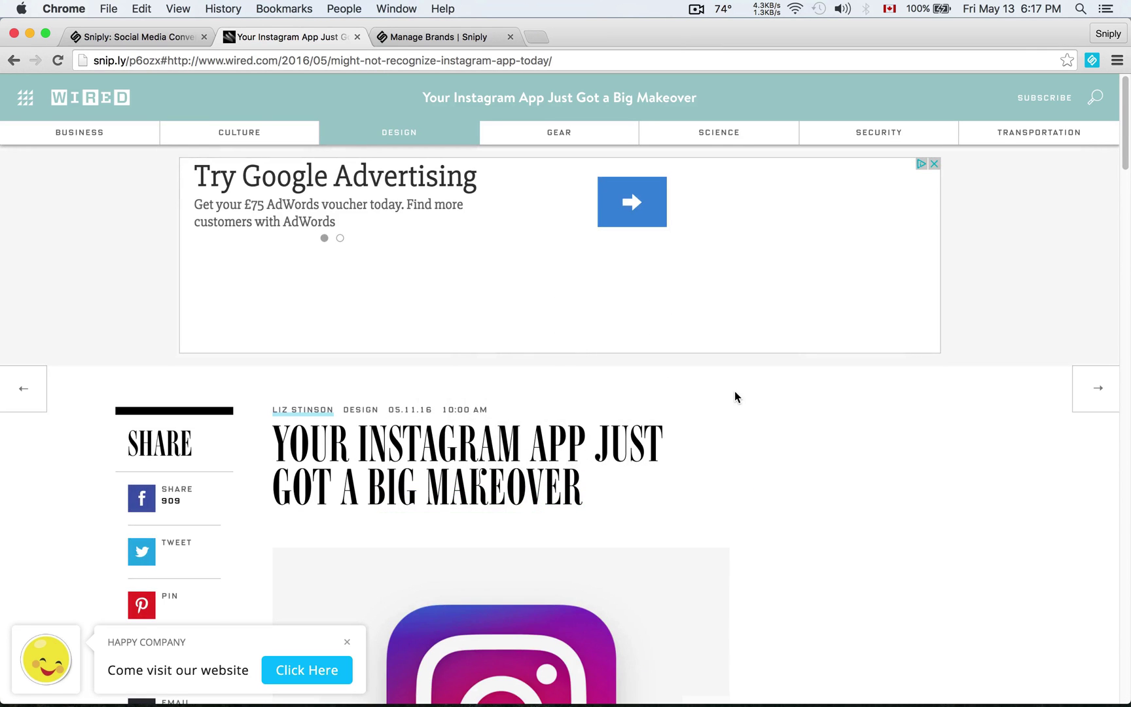
scroll(734, 390, down, 10)
scroll(734, 391, down, 5)
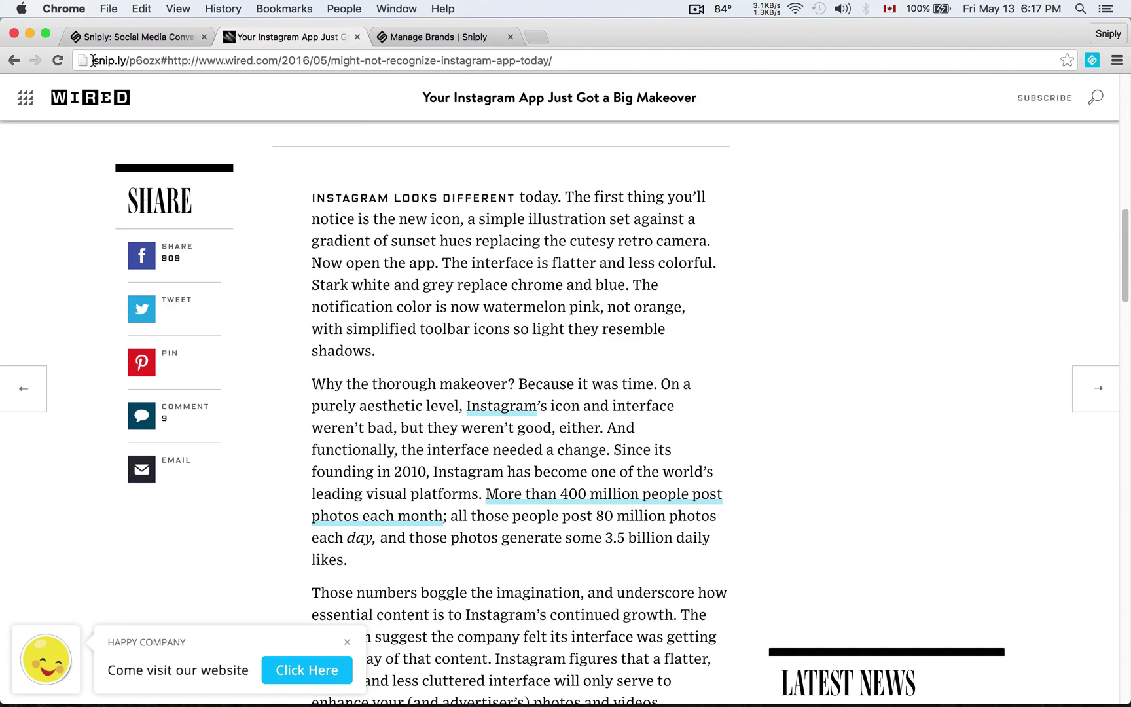
Step: Scroll through the article body with the Happy Company call-to-action overlaid
scroll(510, 353, up, 15)
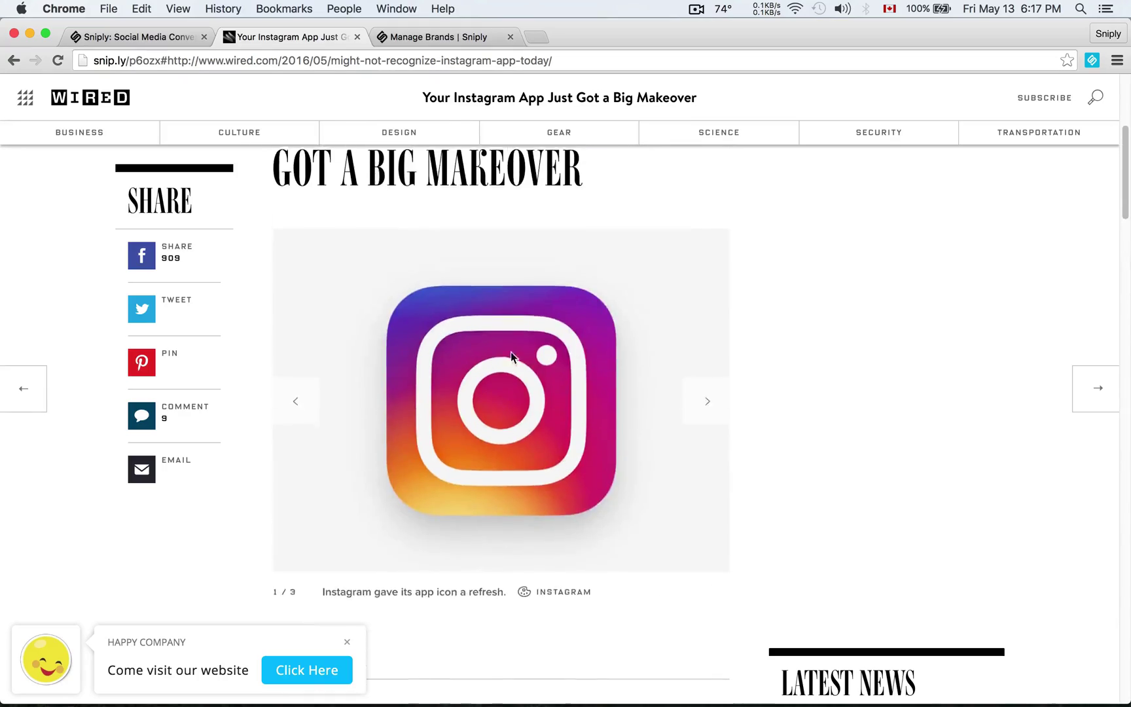
scroll(729, 307, down, 15)
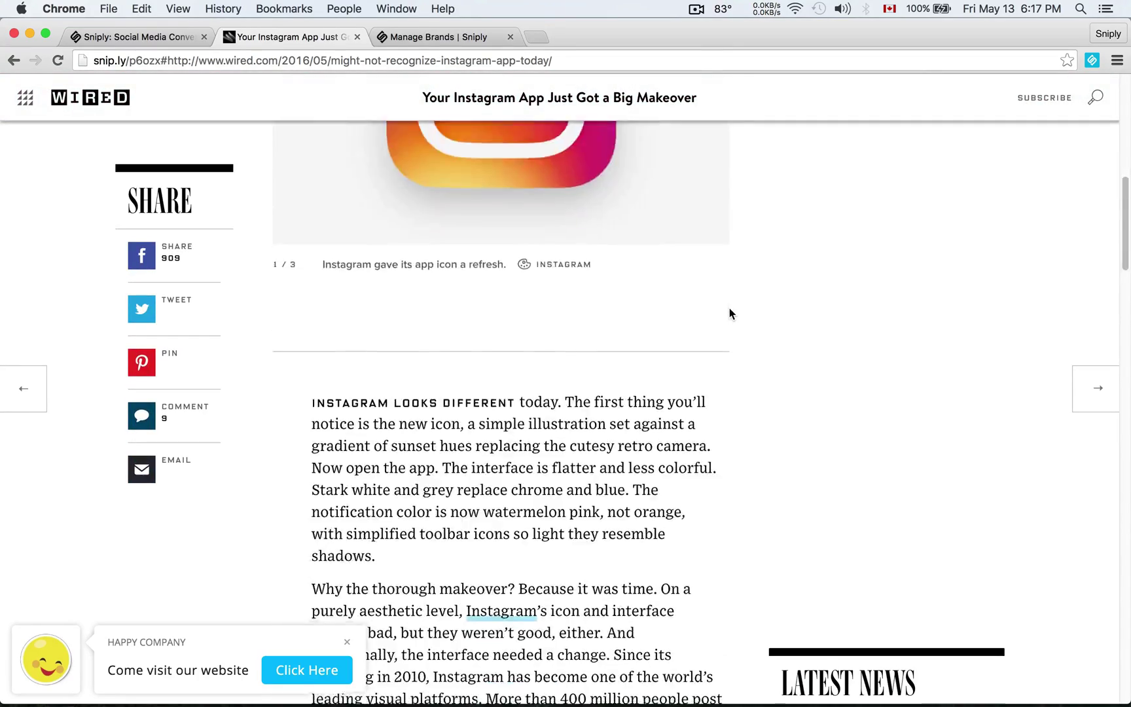
scroll(706, 365, up, 8)
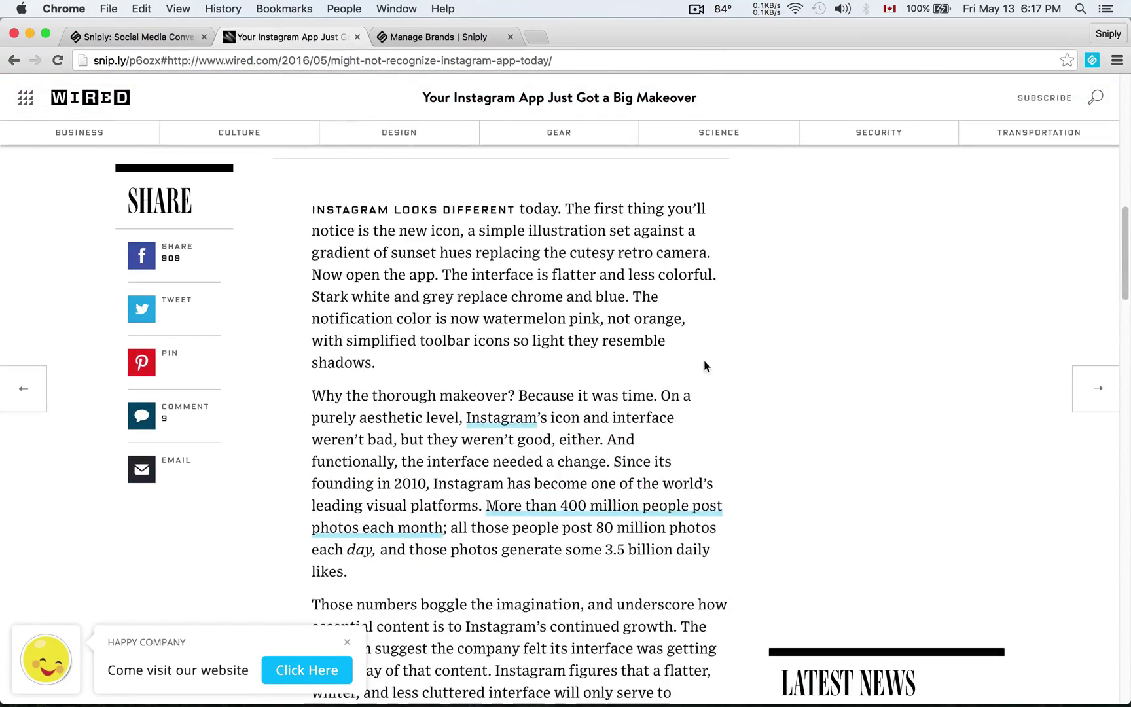
scroll(602, 354, up, 5)
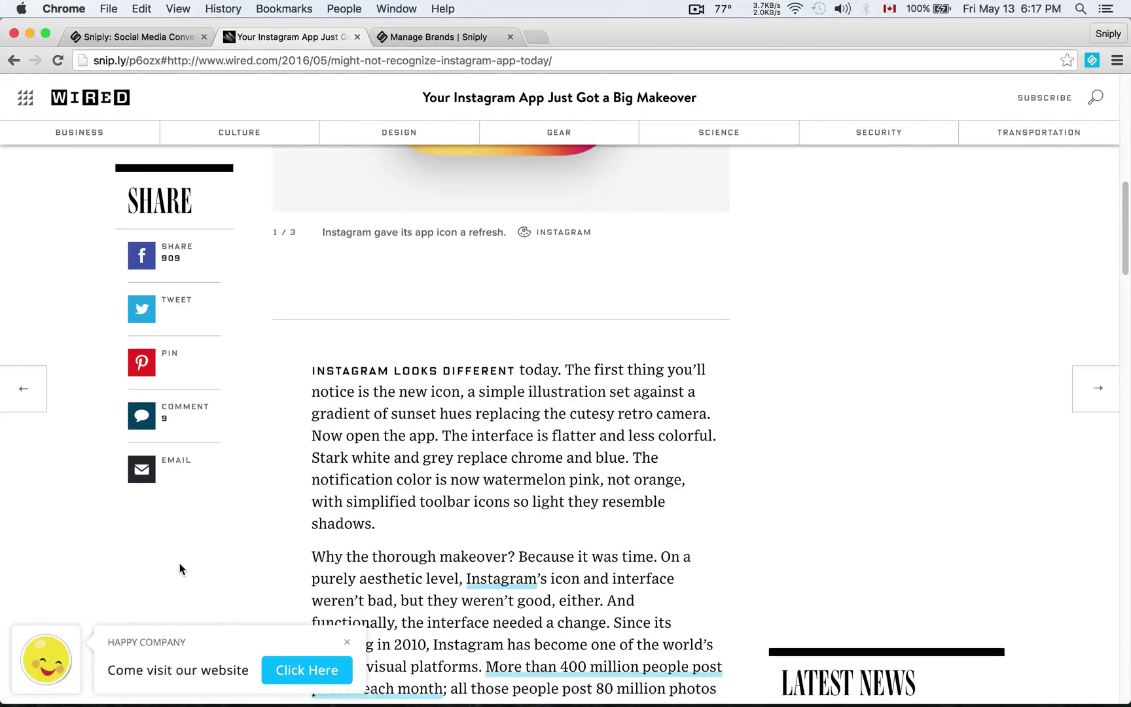
scroll(180, 568, down, 8)
scroll(180, 564, up, 7)
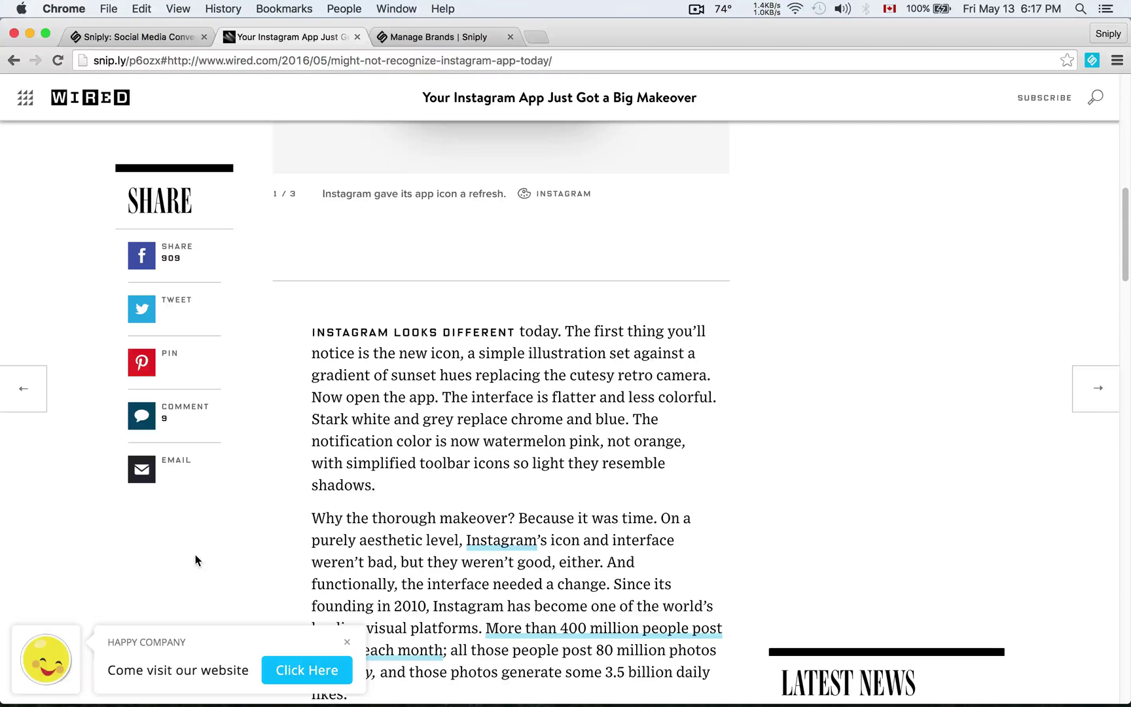
scroll(195, 554, up, 4)
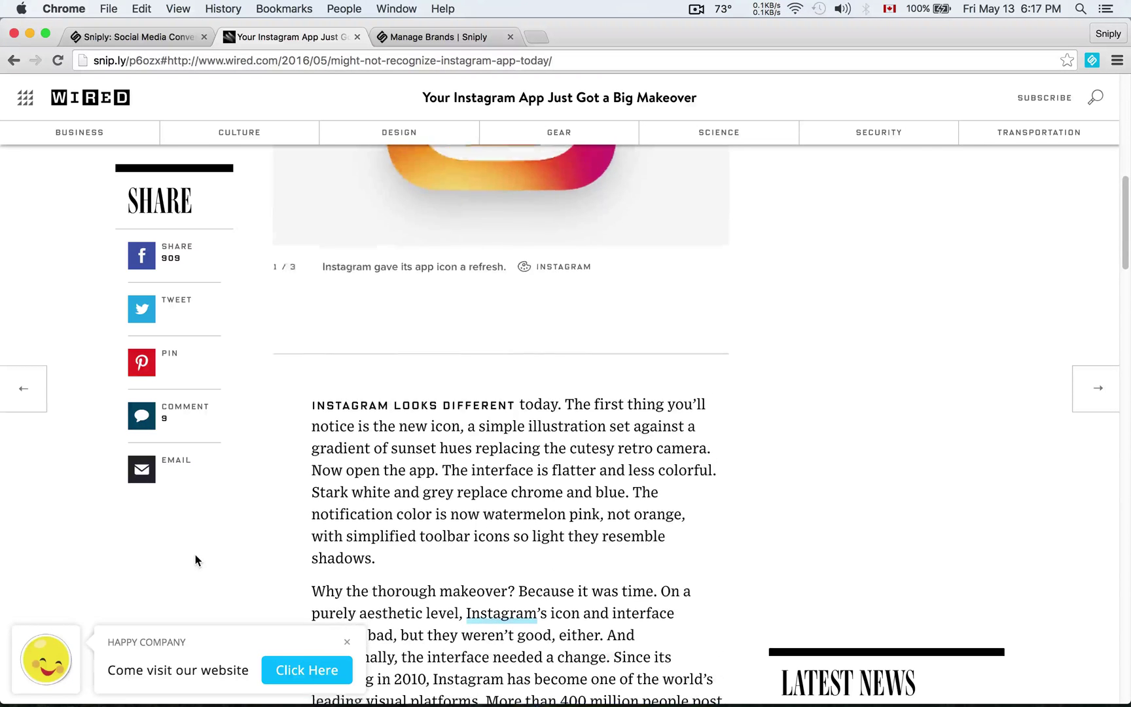
scroll(195, 555, down, 1)
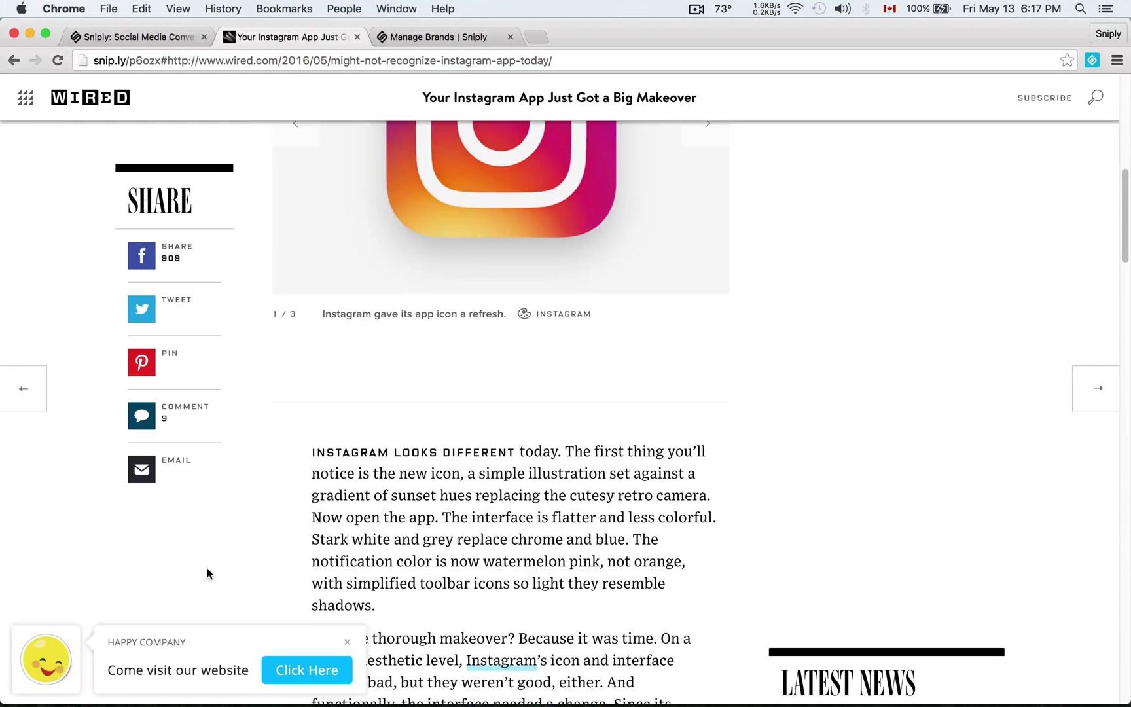
scroll(206, 569, up, 2)
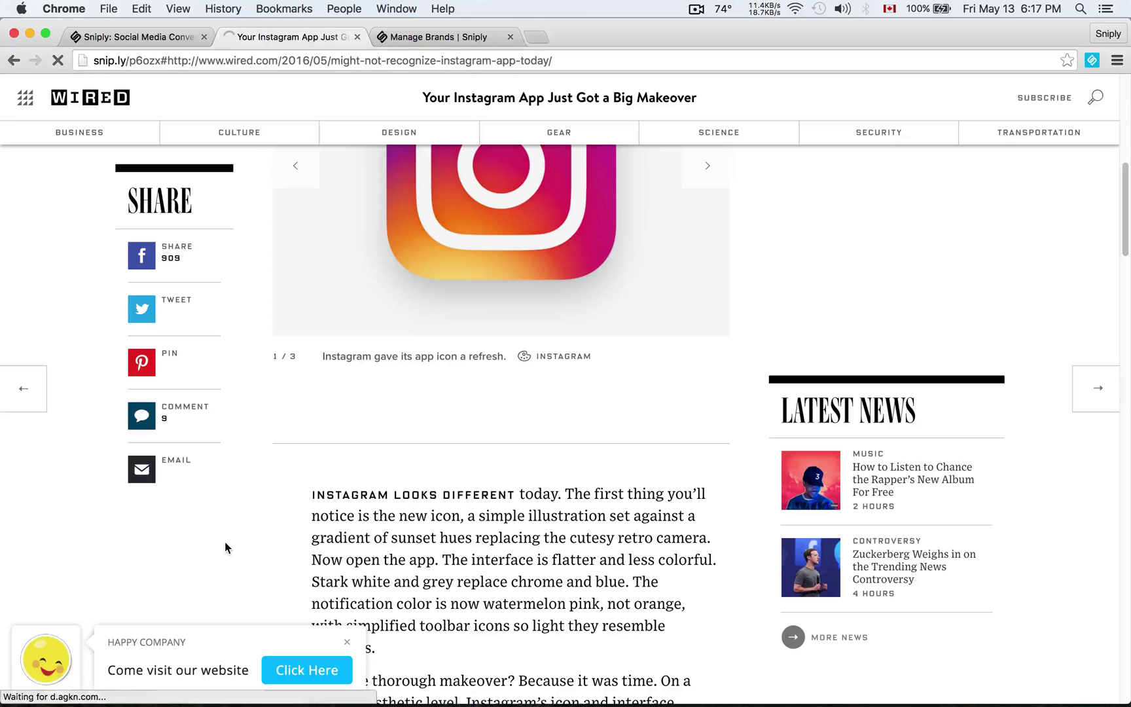
scroll(275, 543, down, 3)
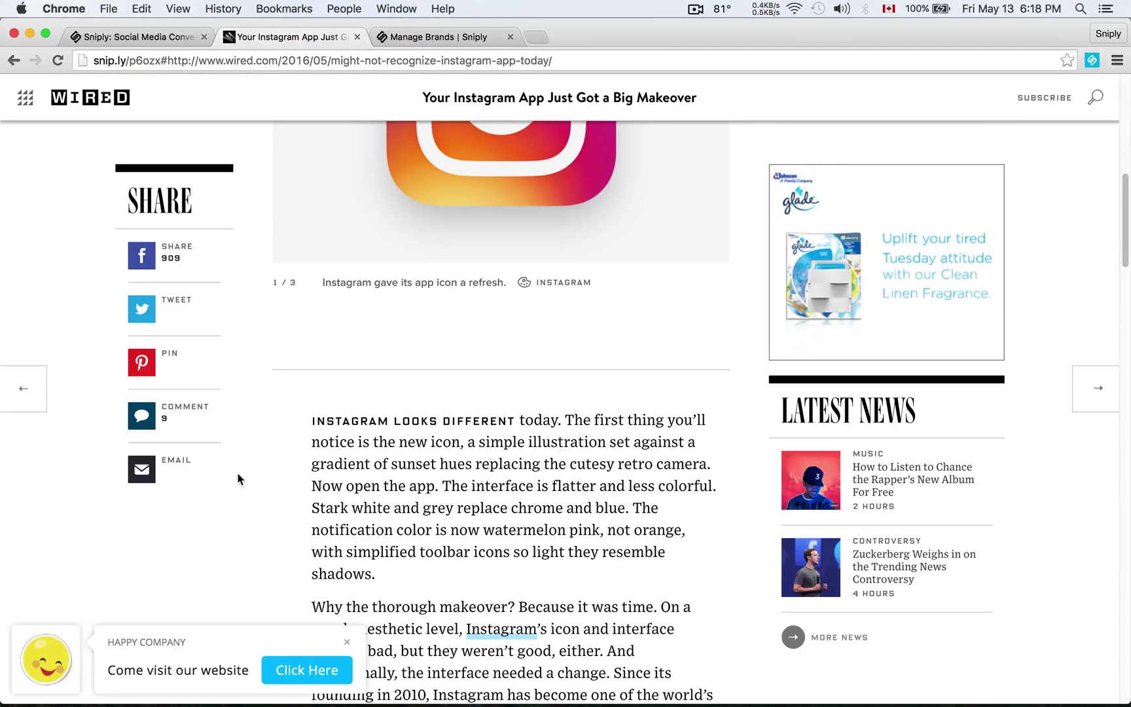
Step: Return to the Happy Company brand page and open the Call-to-Actions list
click(425, 37)
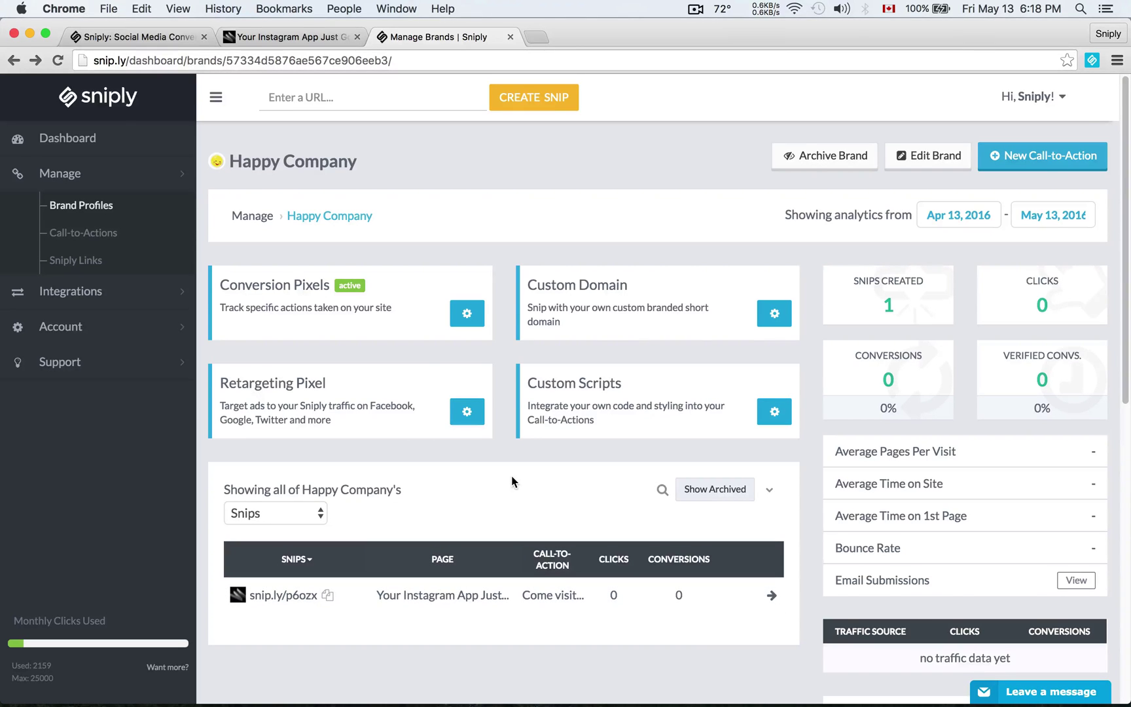
click(82, 233)
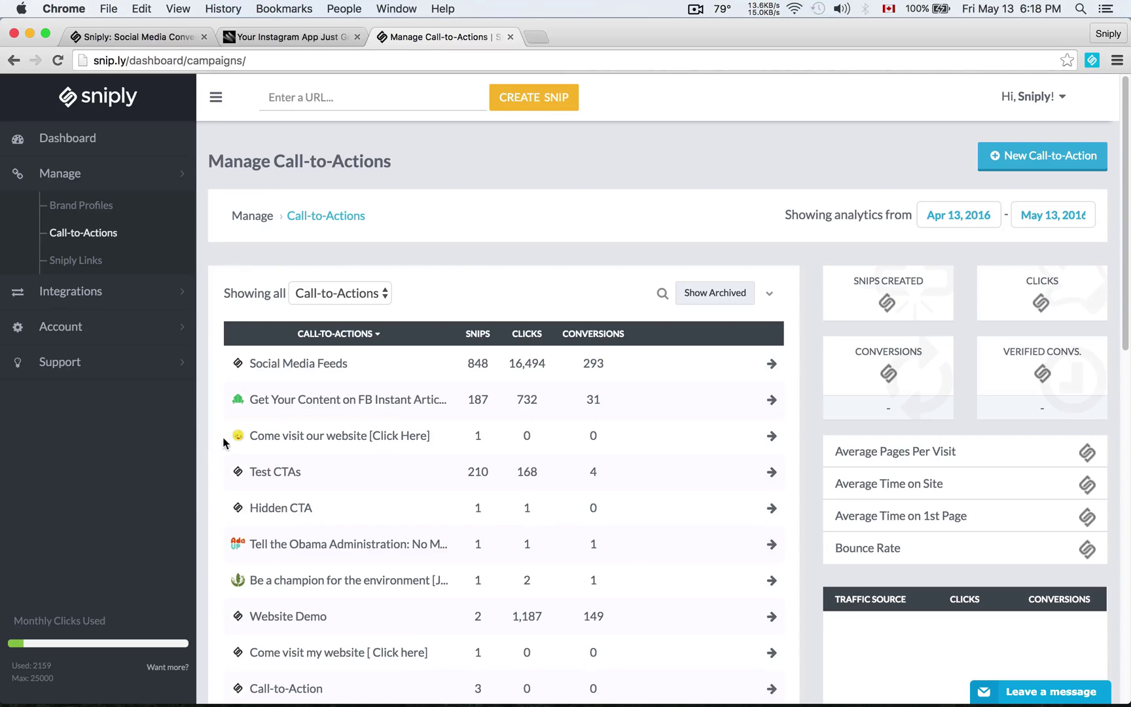
mouse_move(258, 444)
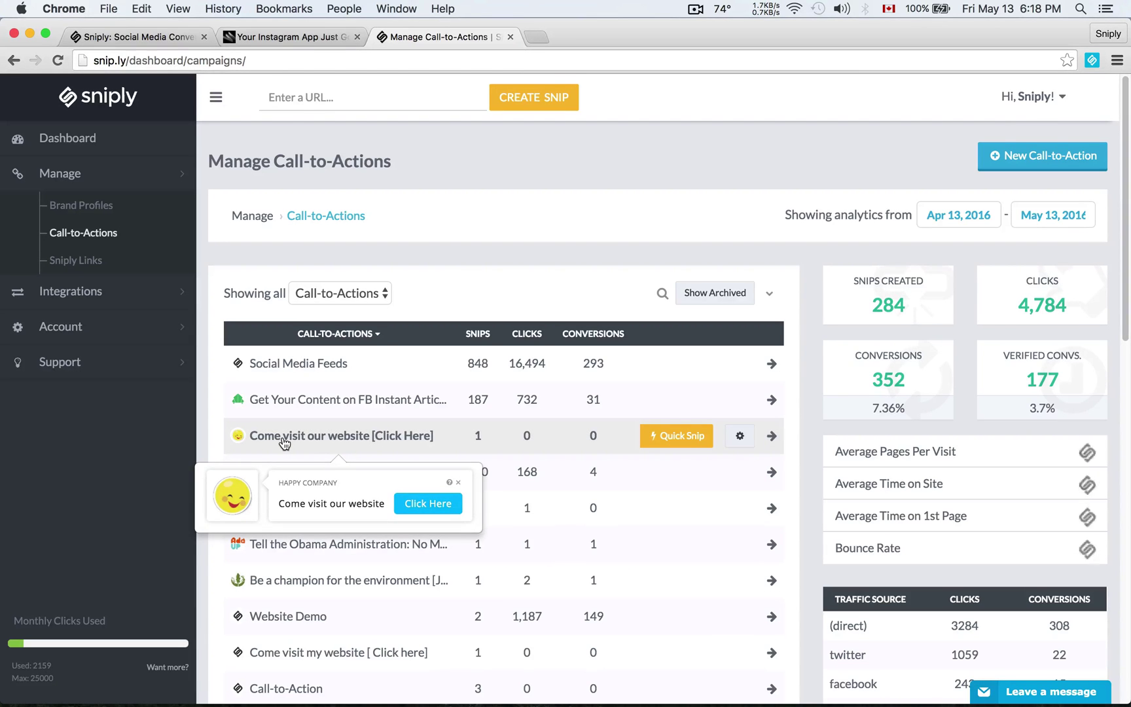
Step: Open the 'Come visit our website [Click Here]' call-to-action's details
click(392, 444)
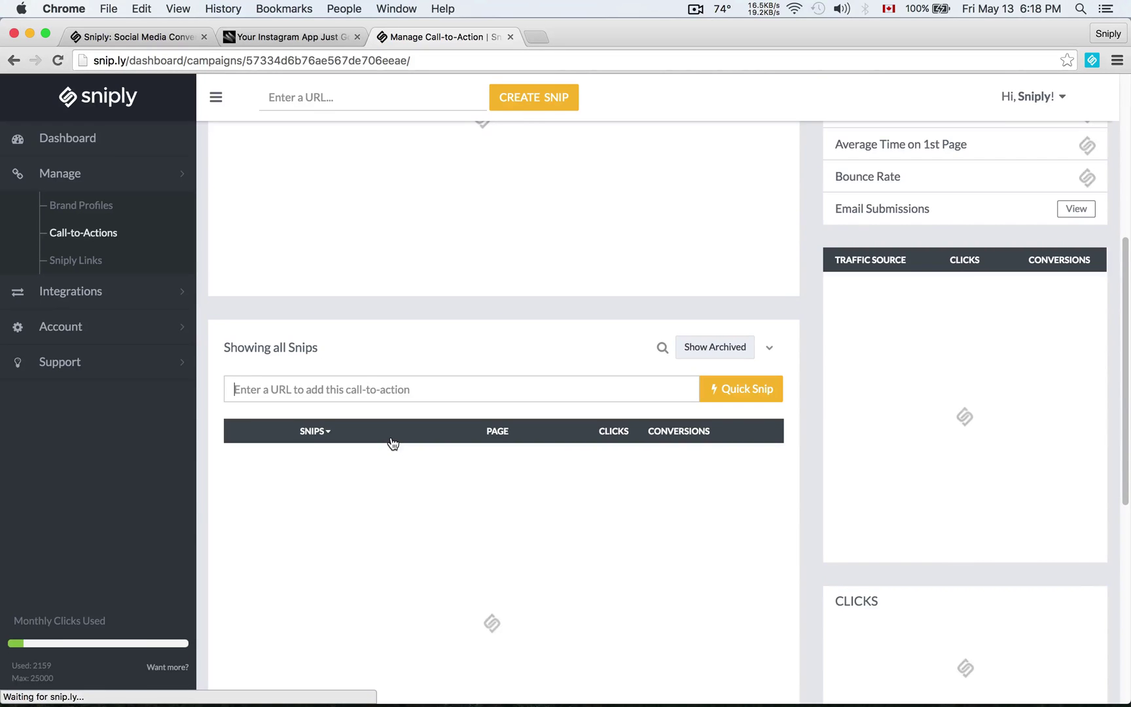
scroll(392, 444, up, 10)
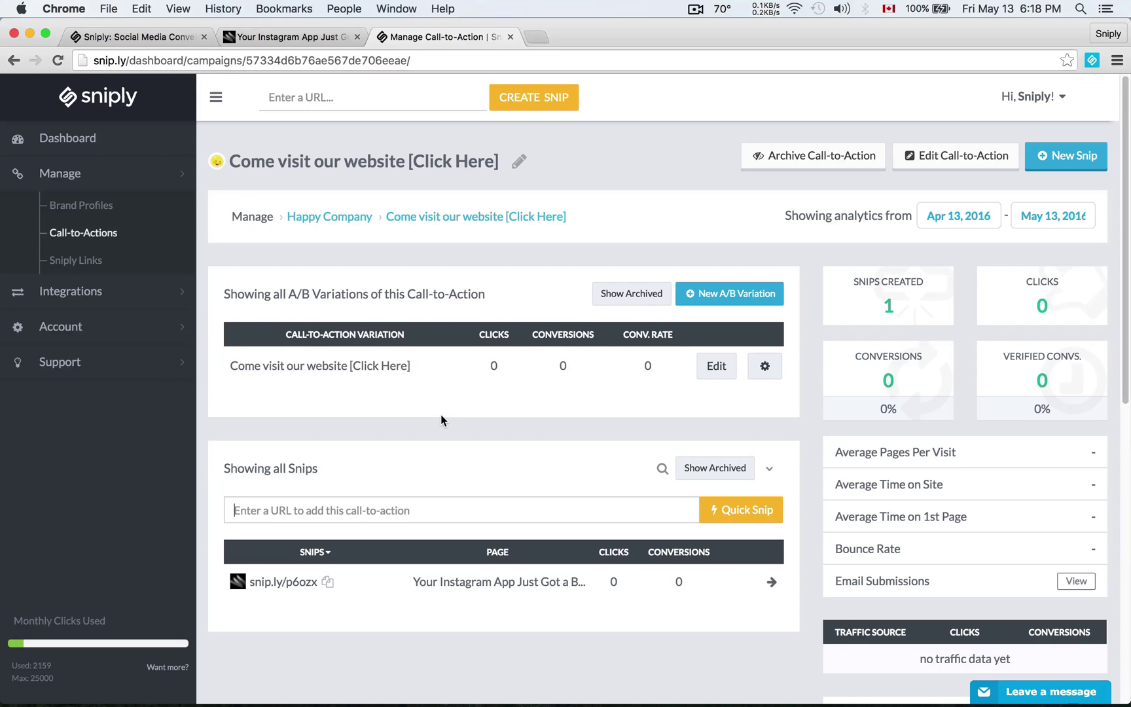
Step: Start editing the call-to-action and review its Customization theme options
click(971, 168)
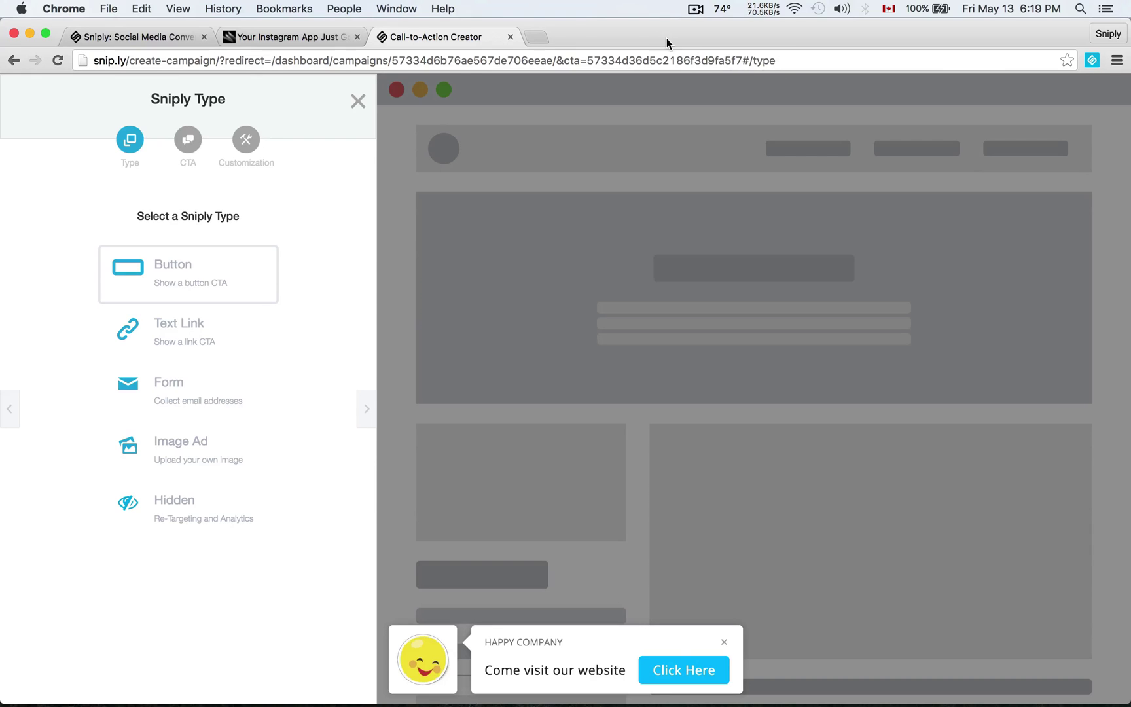
click(260, 137)
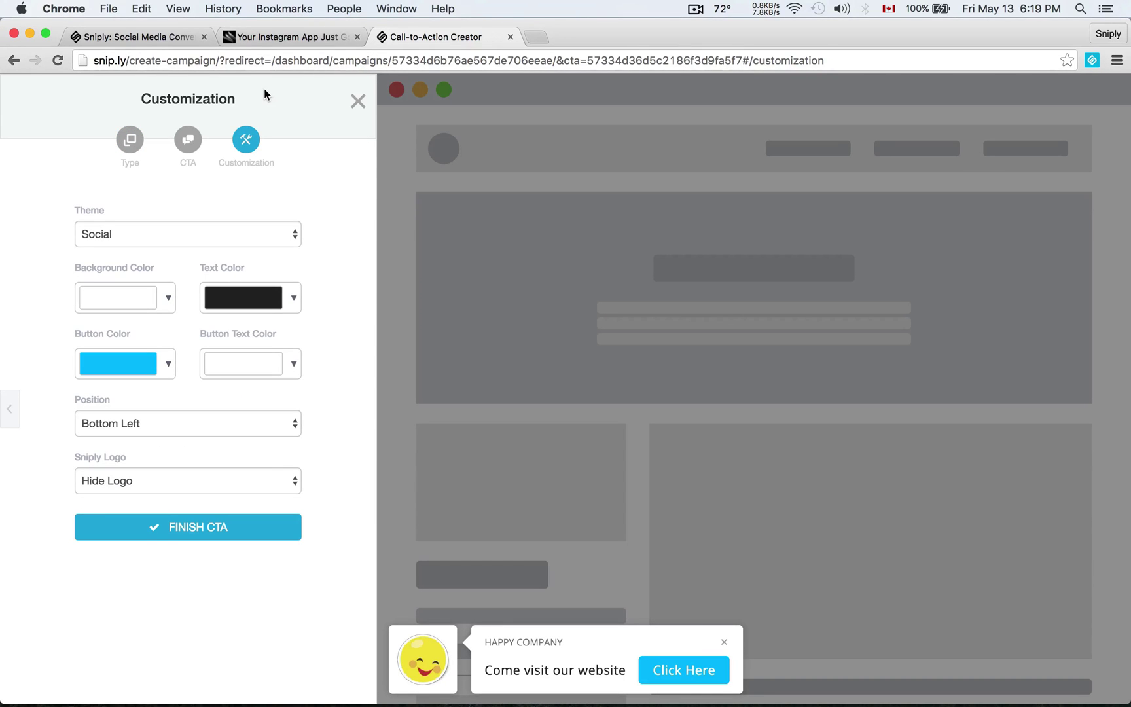
click(283, 236)
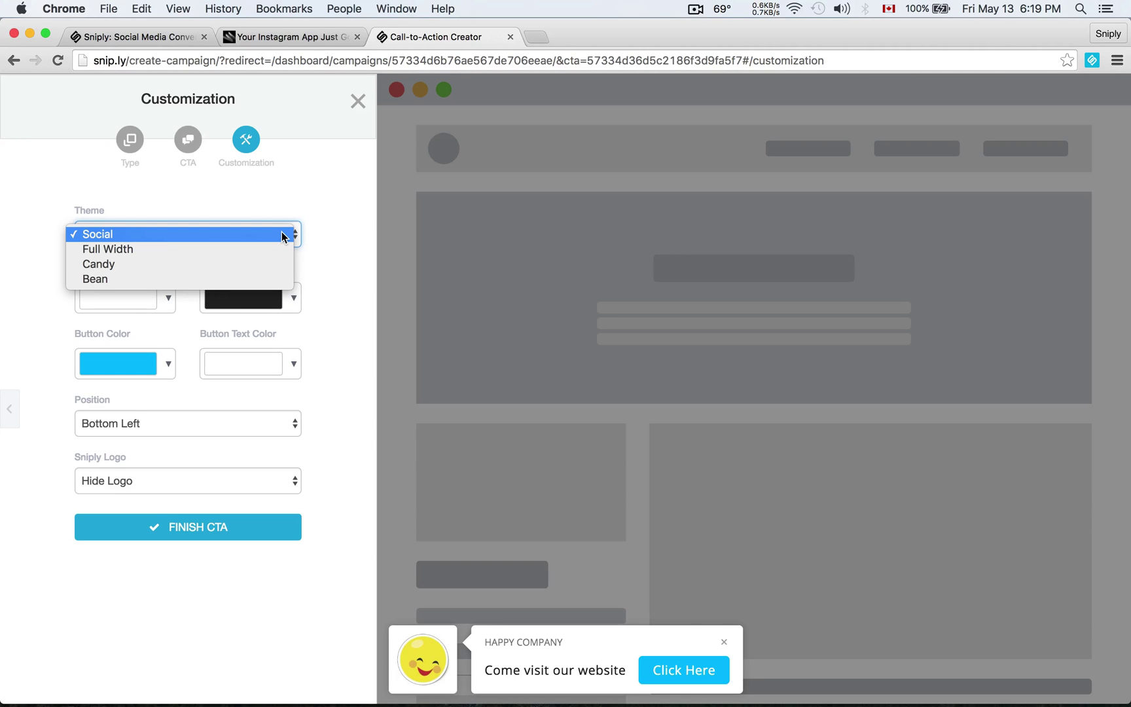
click(342, 235)
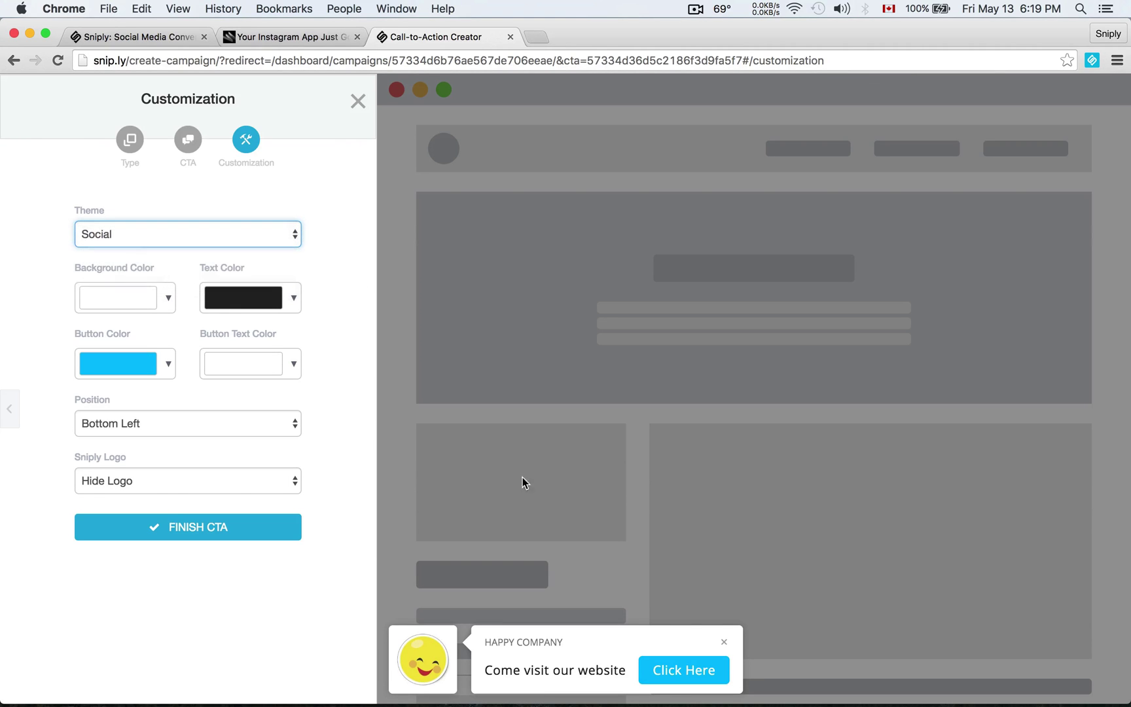
Step: Try the Full Width theme, then set the theme to Candy
click(231, 233)
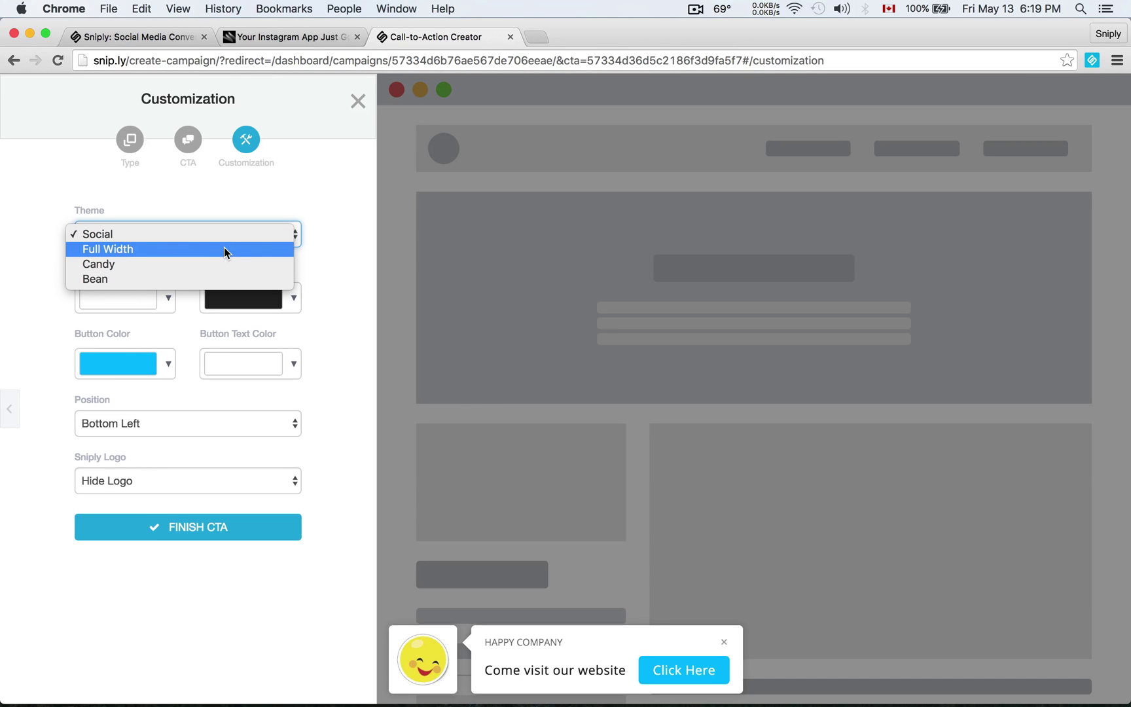
click(224, 249)
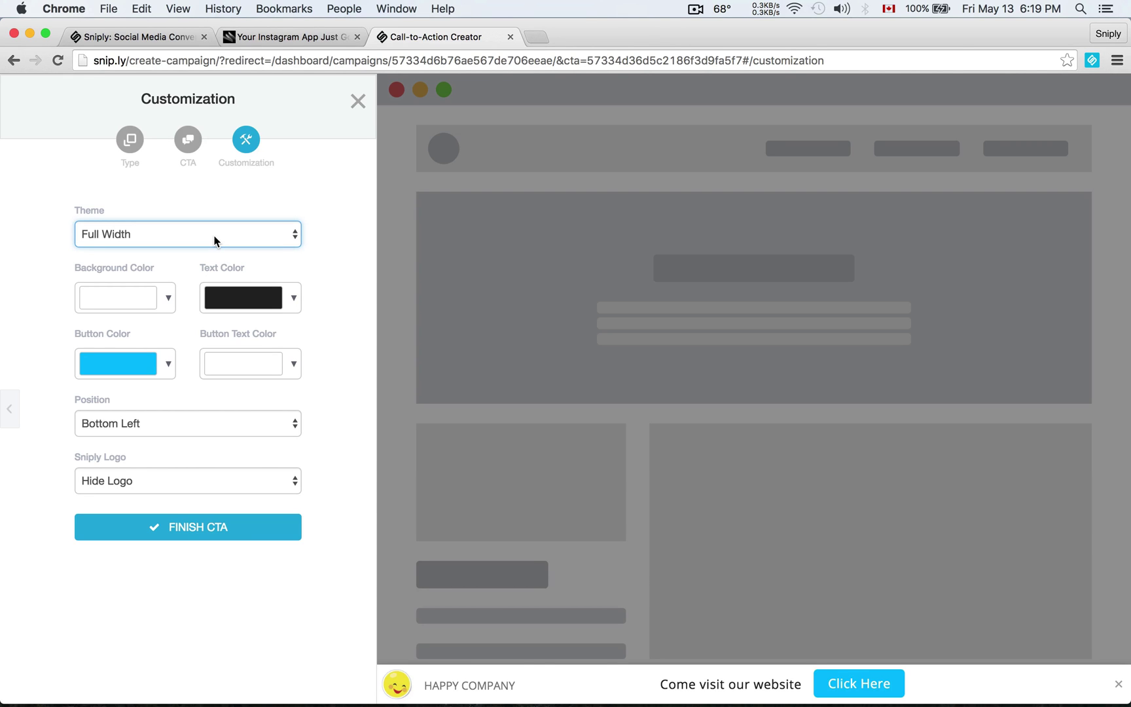
click(216, 241)
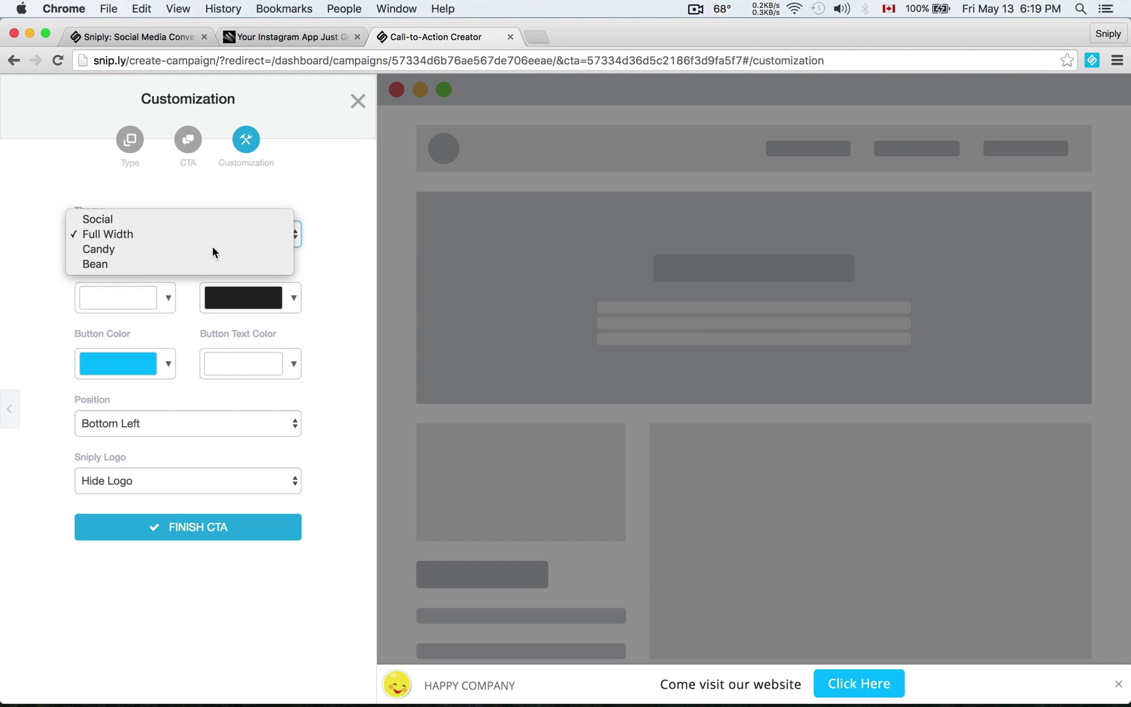
click(212, 249)
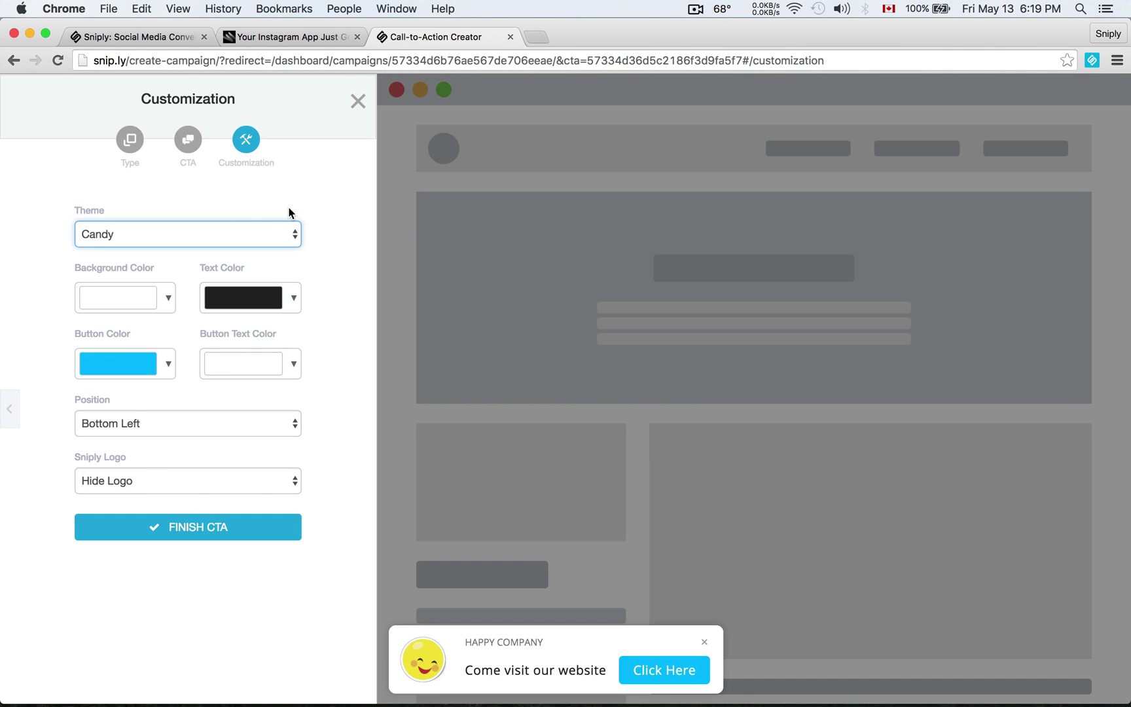
Step: Browse the theme list, then switch the call-to-action back to Social
click(239, 234)
click(219, 255)
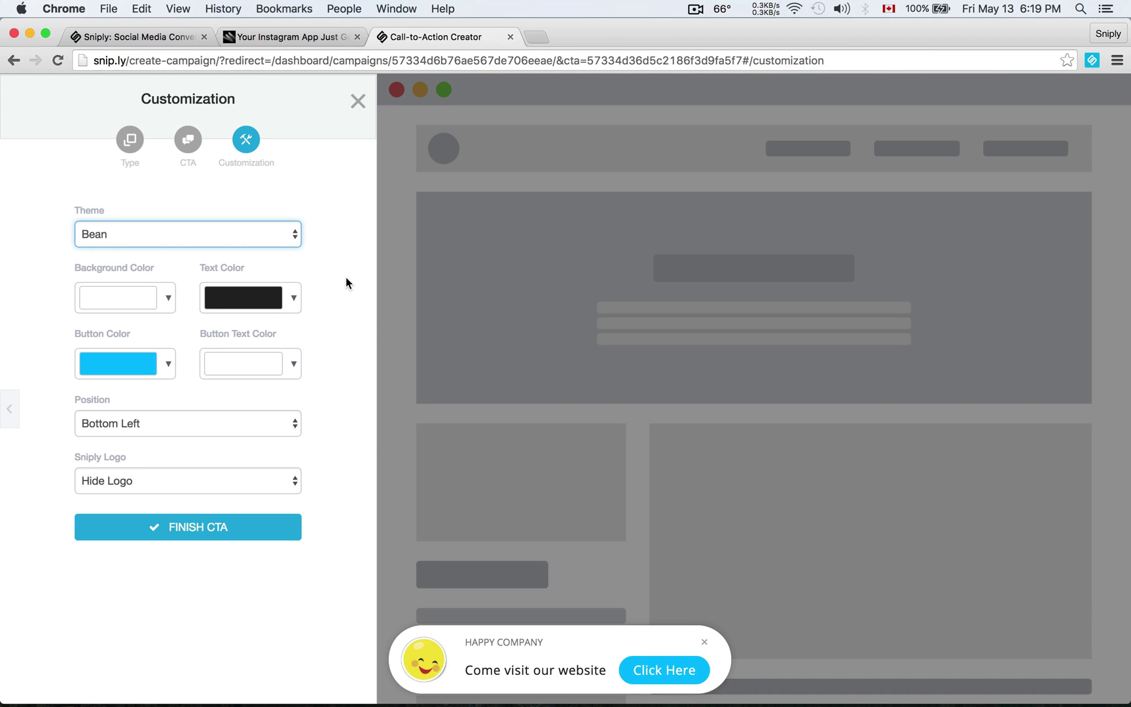
click(260, 233)
click(217, 190)
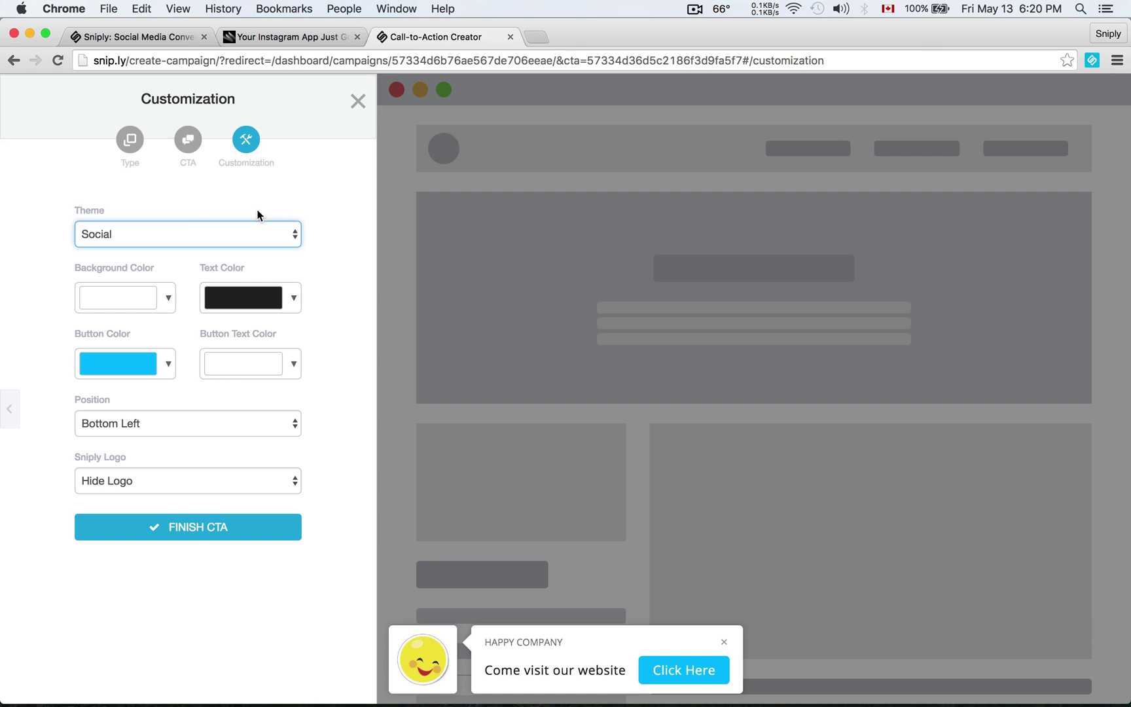
Step: Set the call-to-action background colour to bright yellow
click(129, 296)
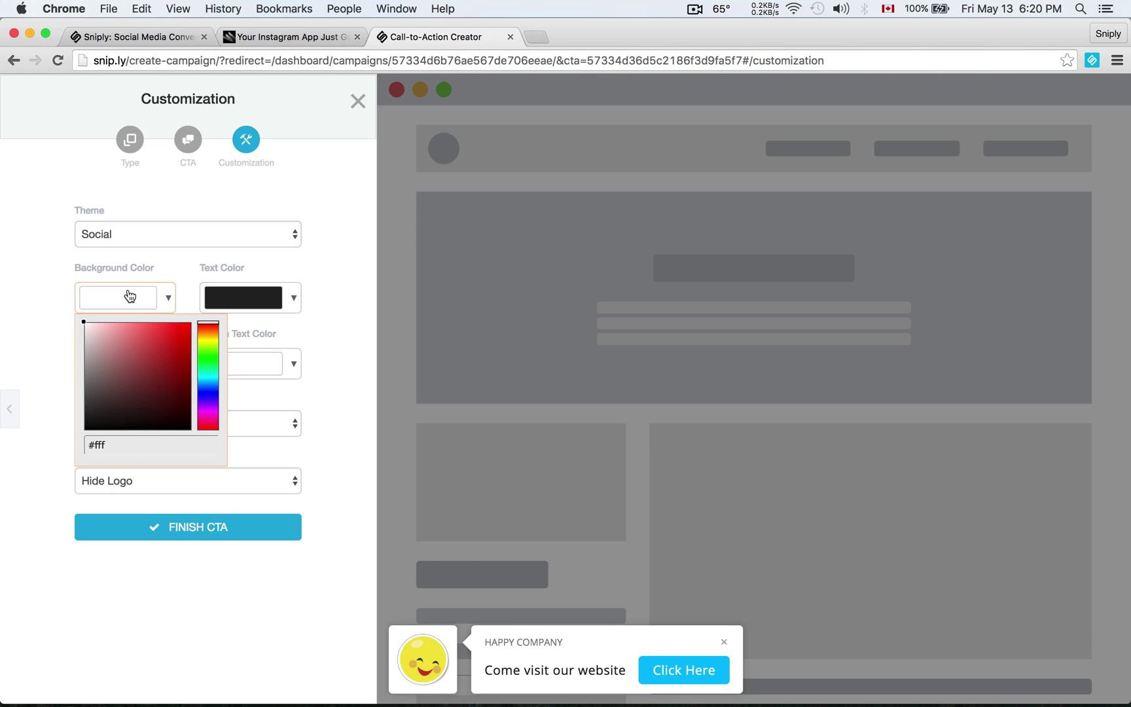
click(209, 341)
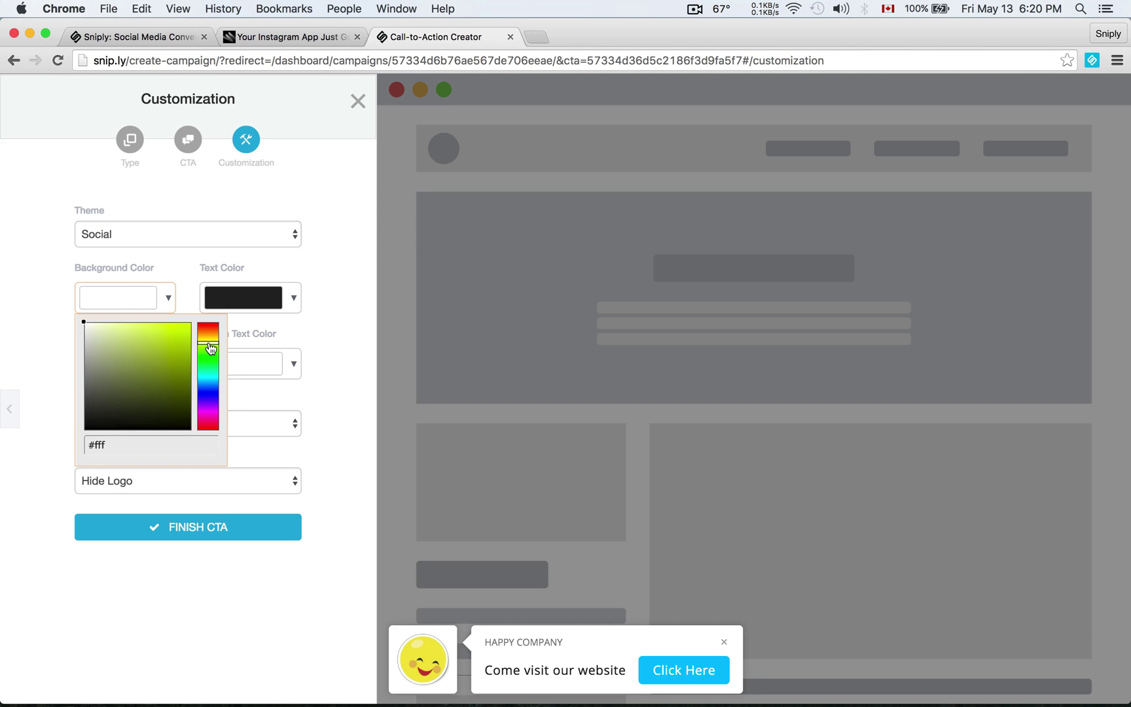
mouse_move(159, 339)
mouse_down()
mouse_move(171, 324)
mouse_move(208, 340)
mouse_up()
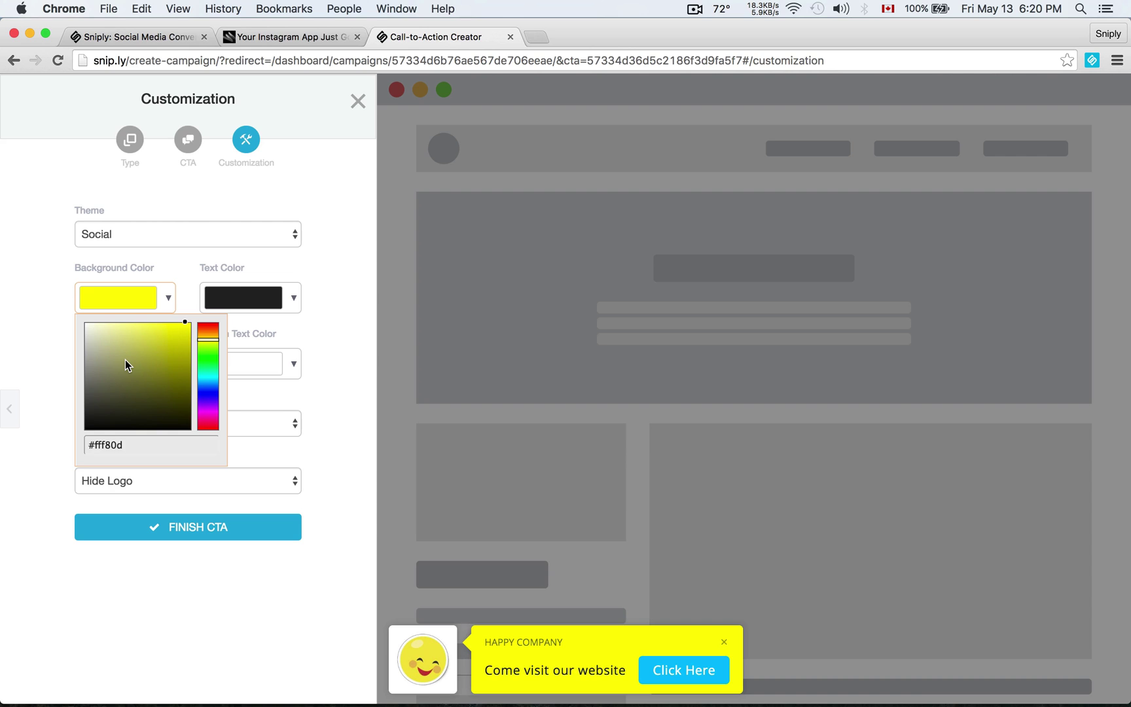
click(306, 275)
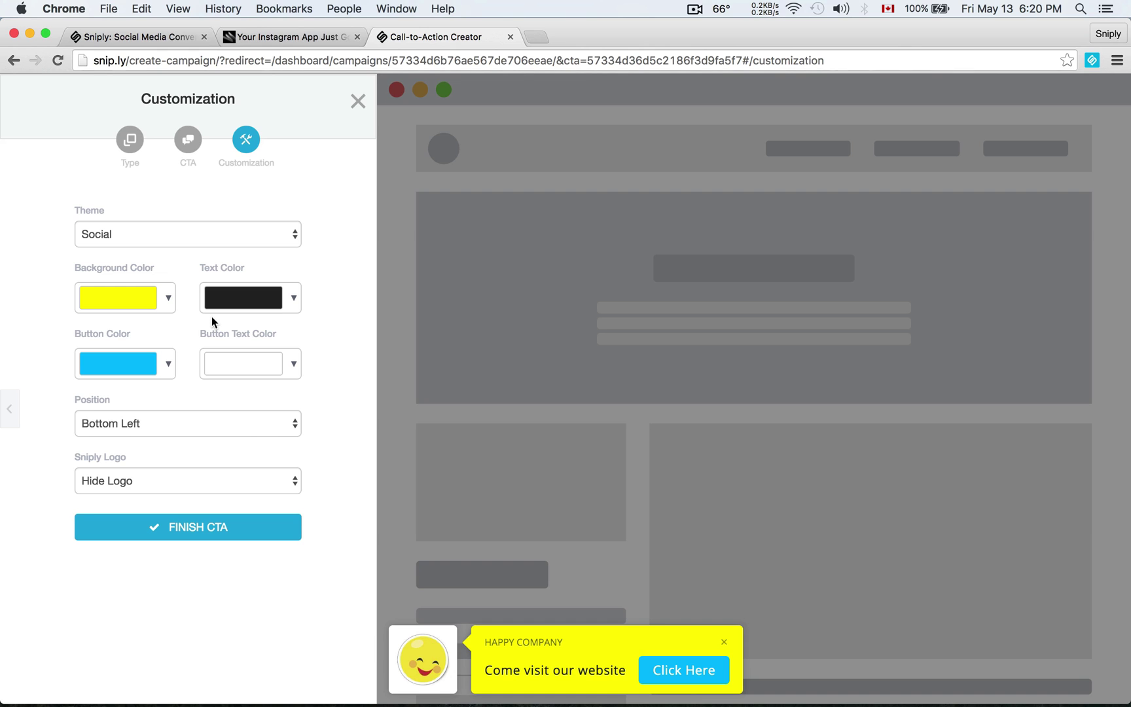
Step: Make the button colour white
click(151, 364)
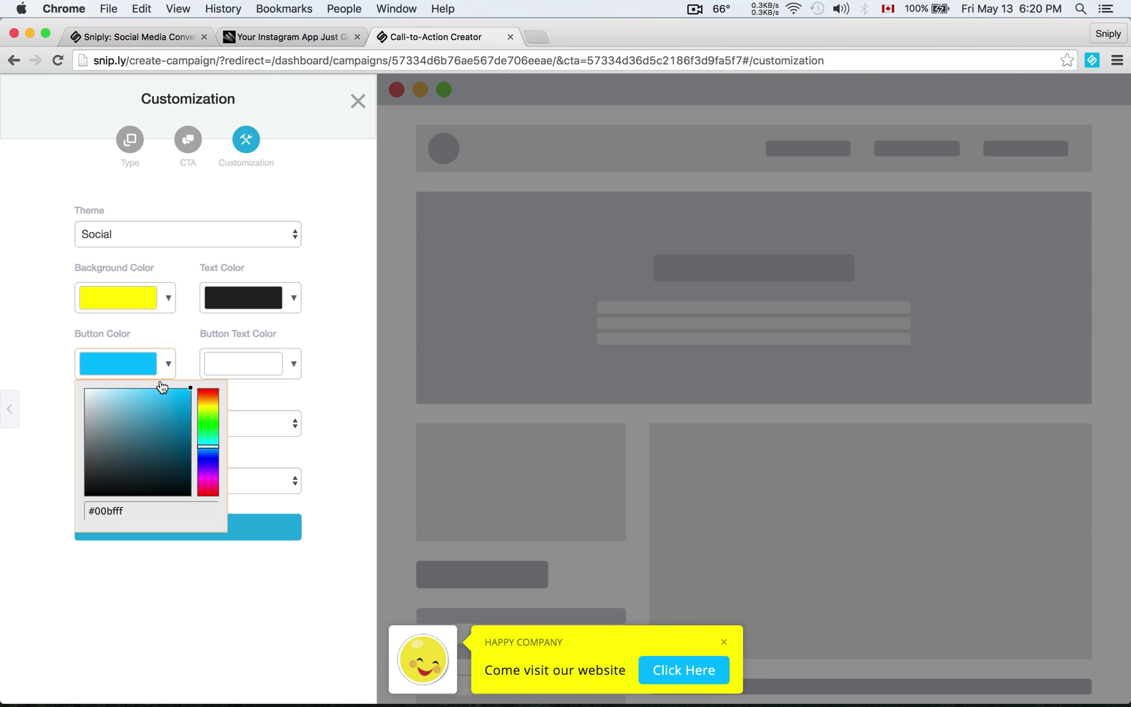
drag(146, 419, 77, 382)
click(184, 370)
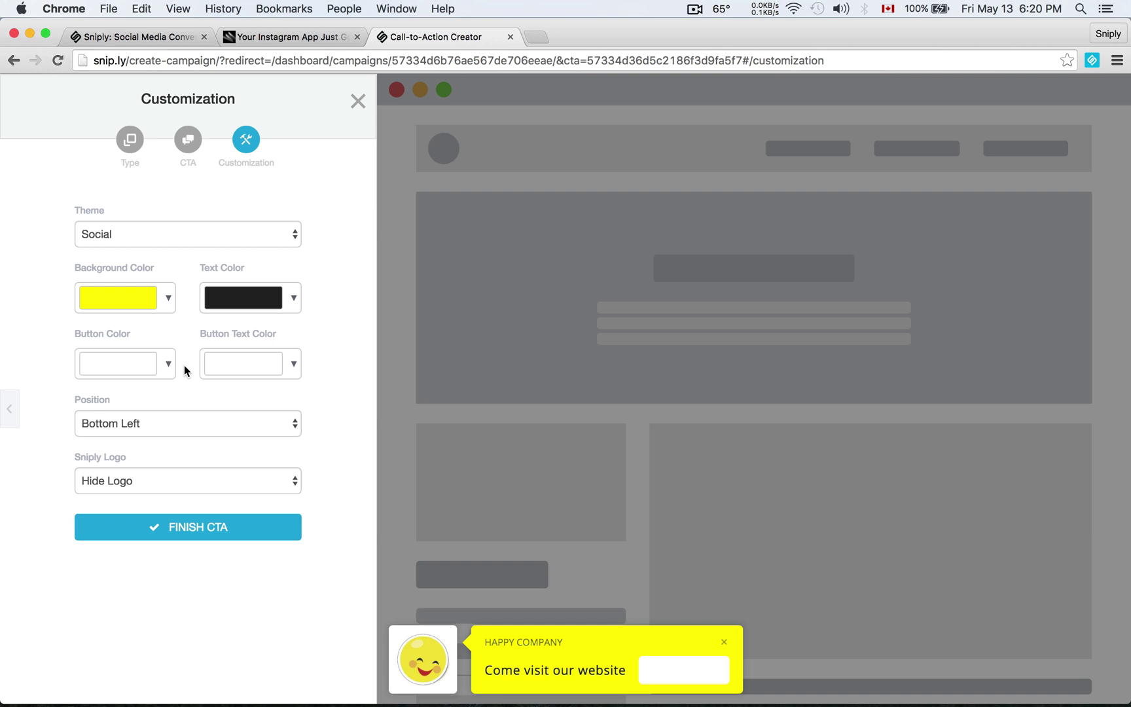
Step: Set the button text colour to golden #dbb316
click(219, 368)
click(315, 494)
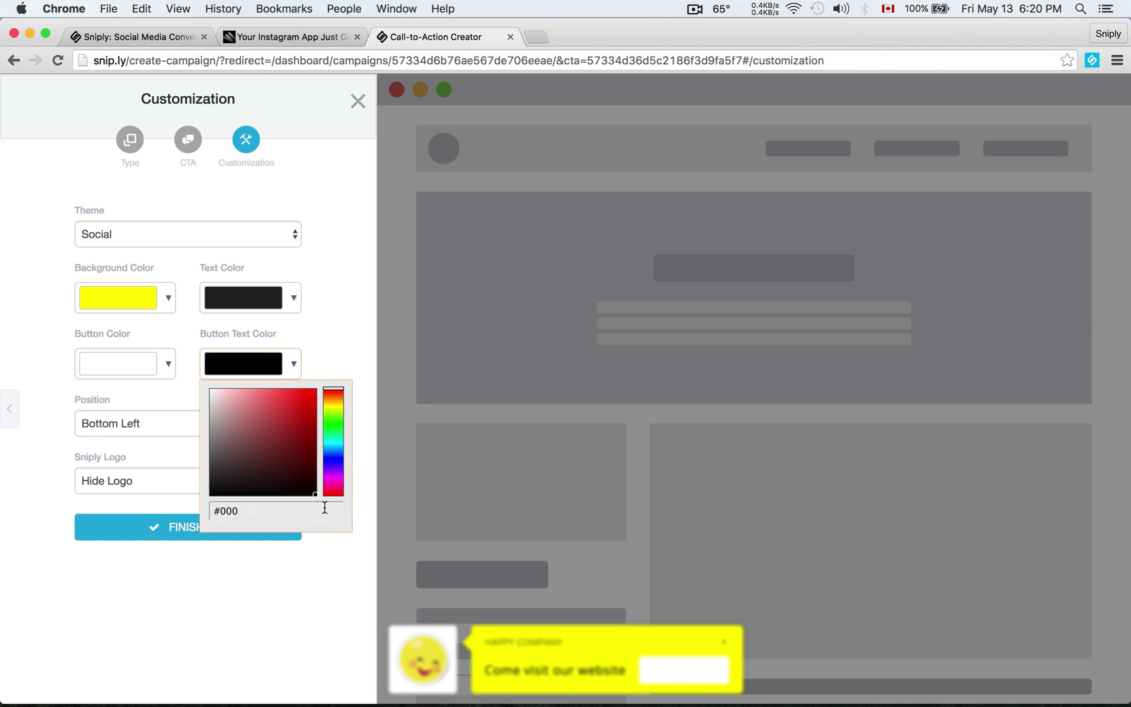
click(346, 347)
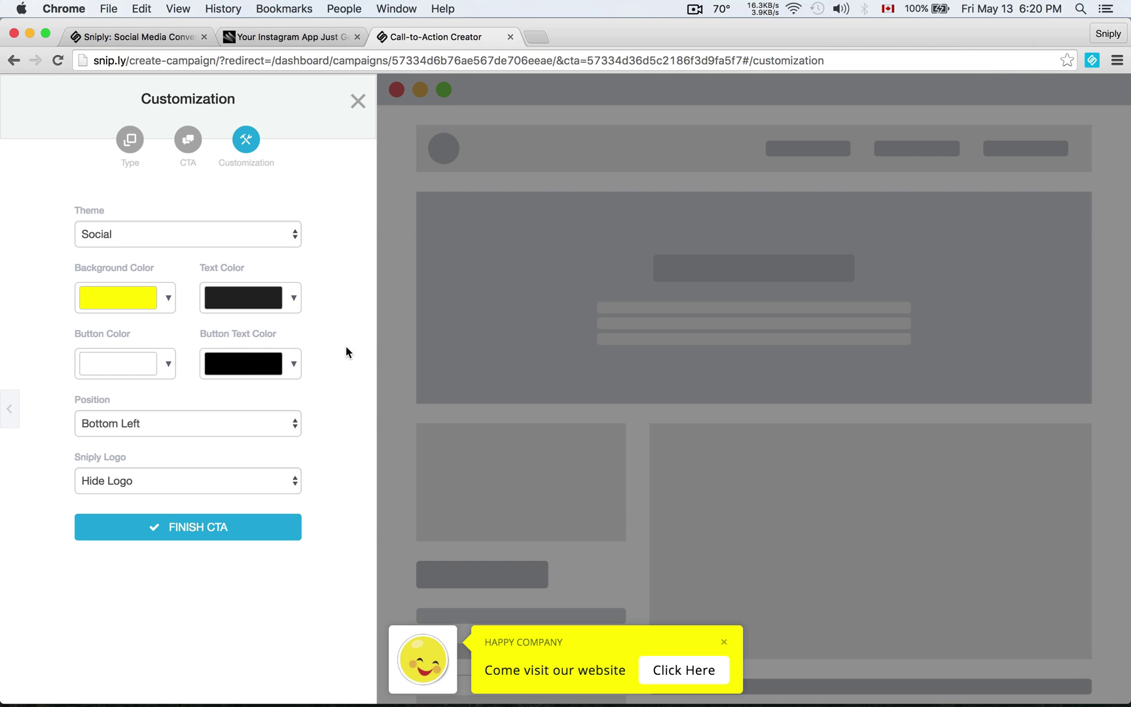
click(265, 361)
click(325, 407)
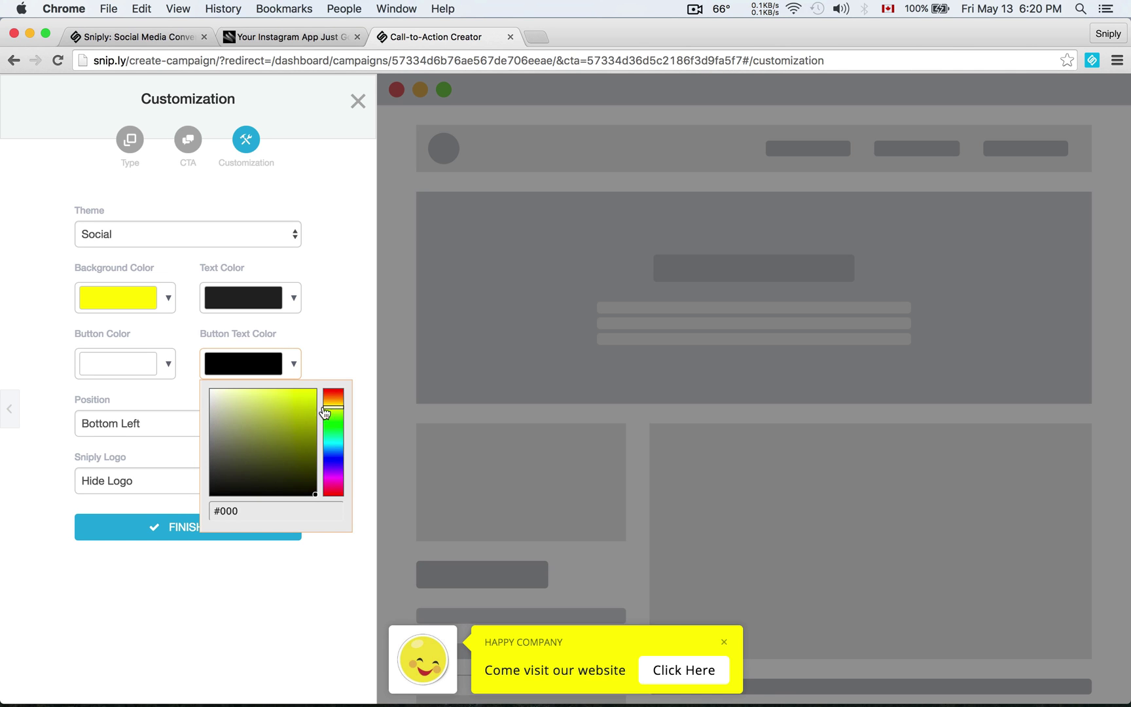
click(305, 403)
click(336, 405)
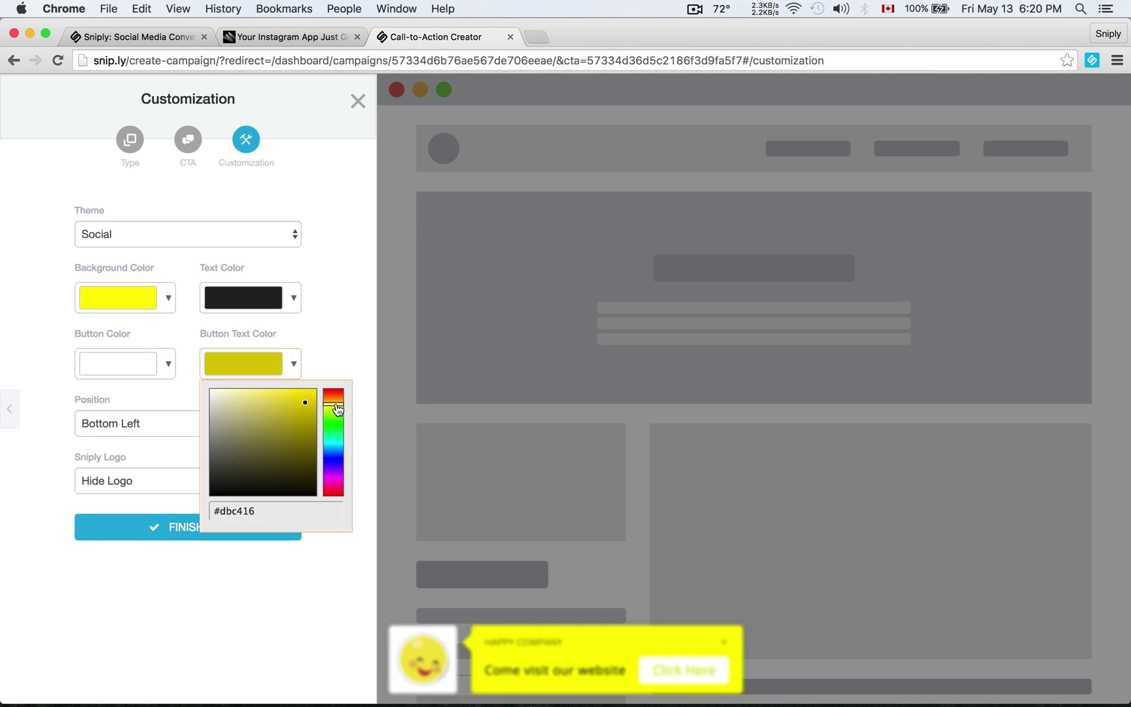
click(334, 401)
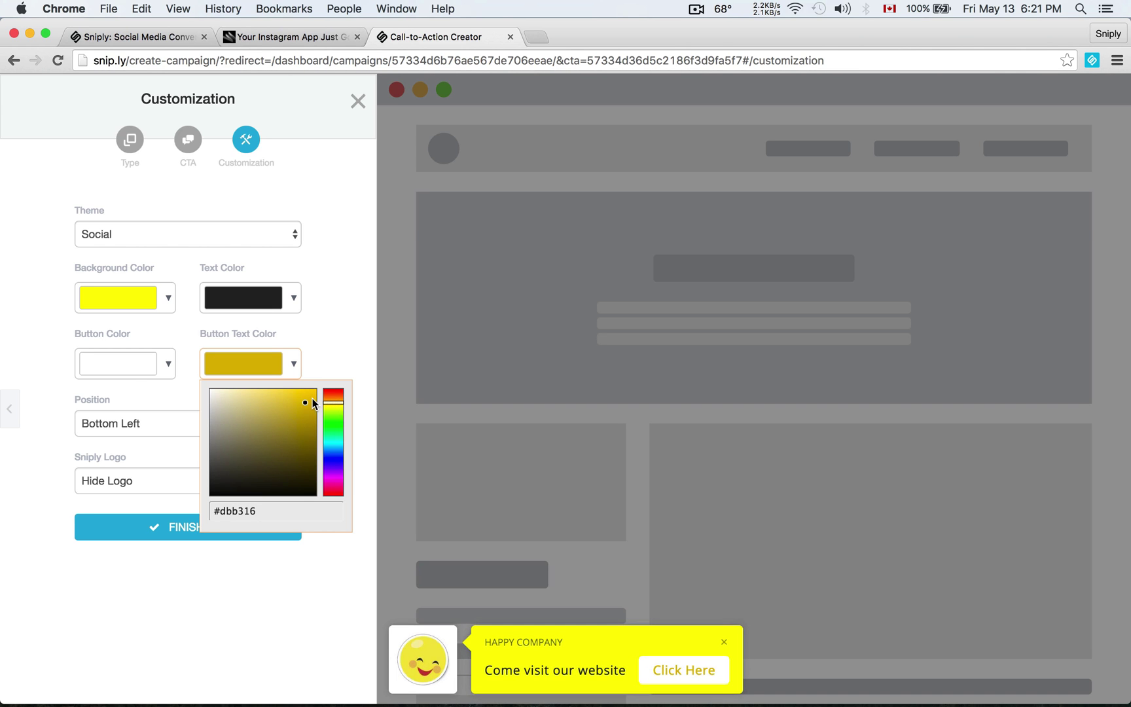
click(337, 355)
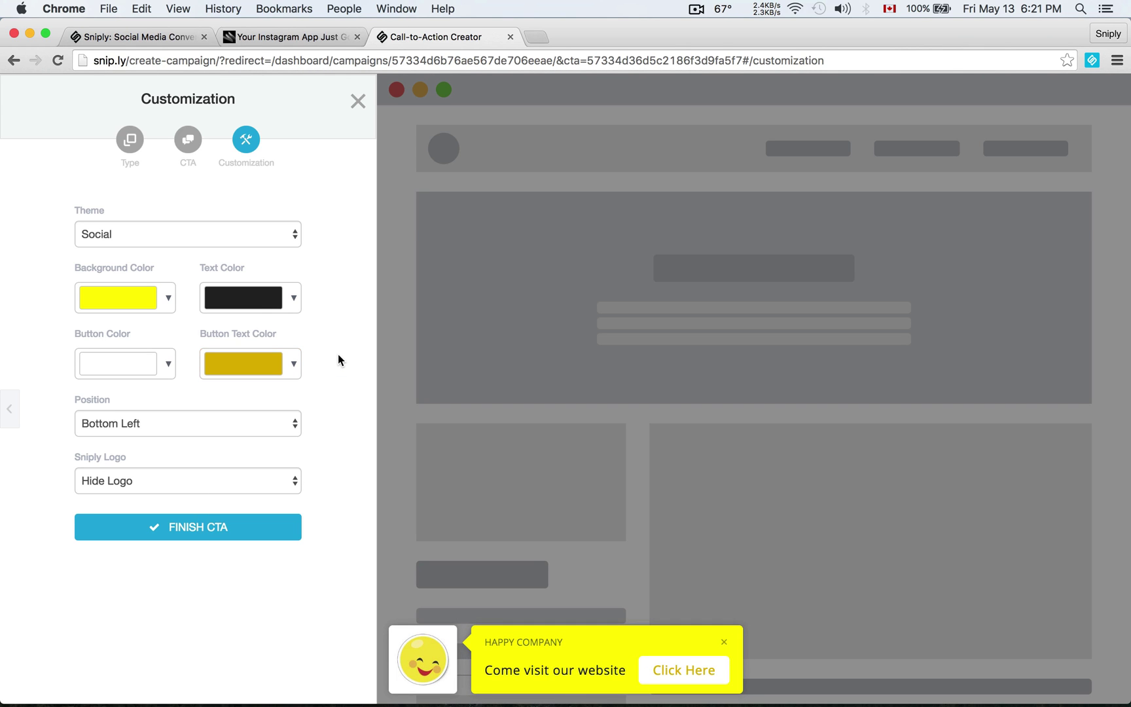
Step: Set the message text colour to orange #fb9205
click(262, 310)
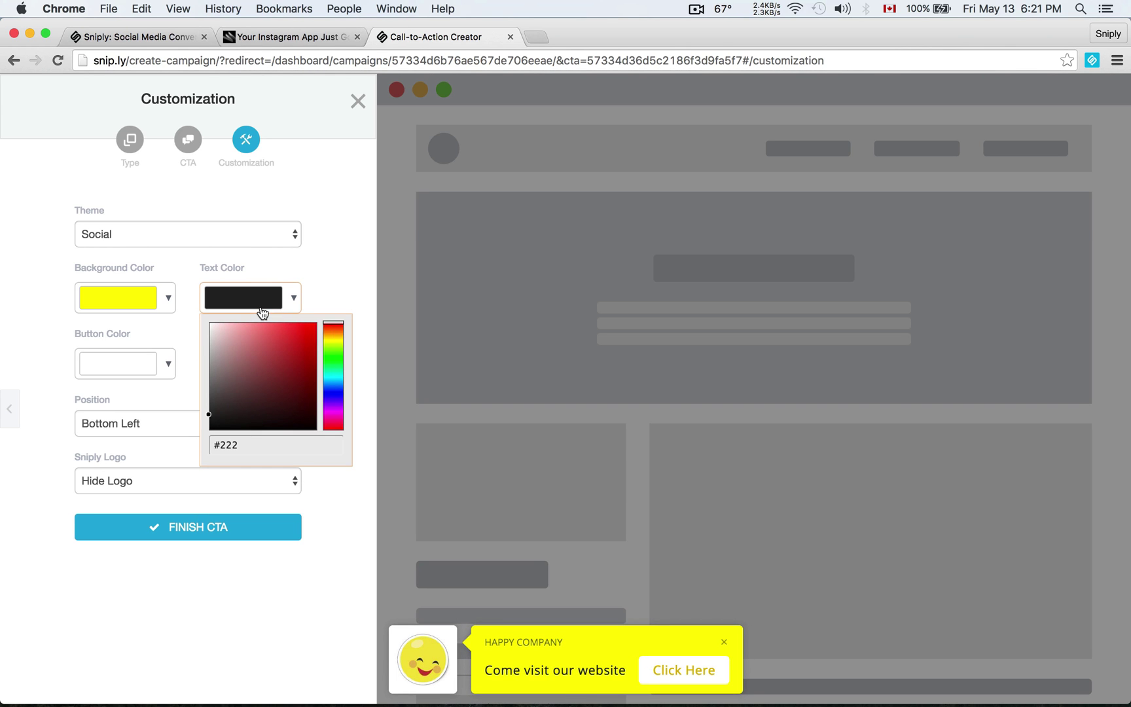
click(333, 338)
click(313, 323)
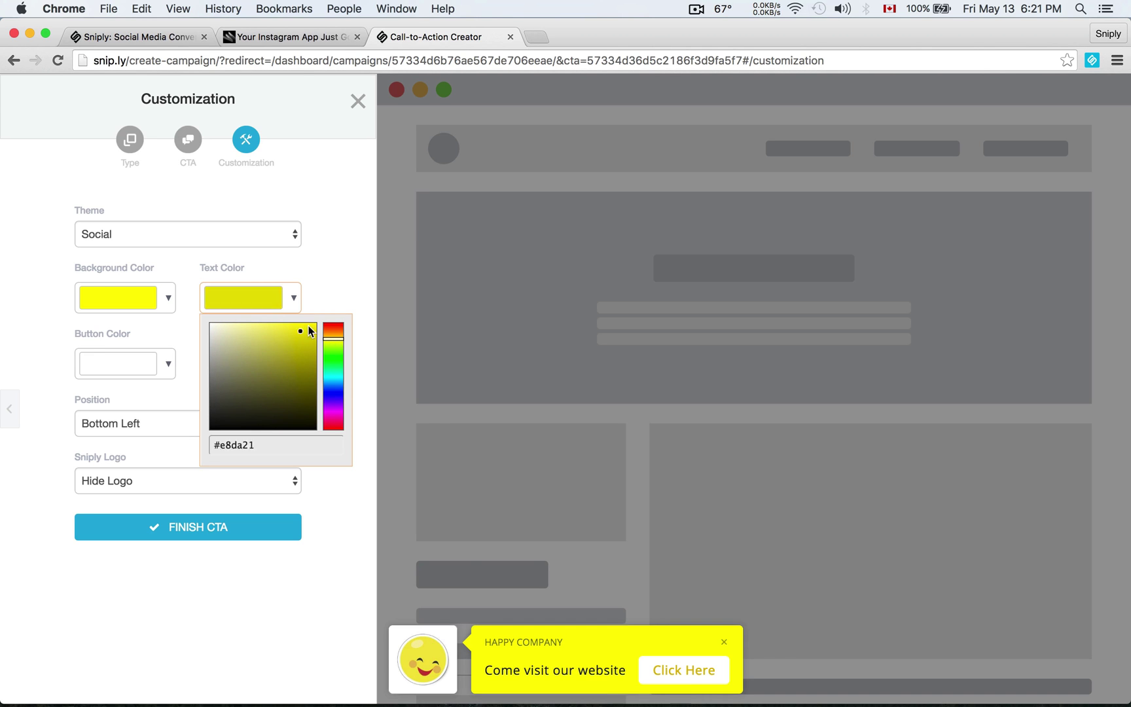
click(333, 334)
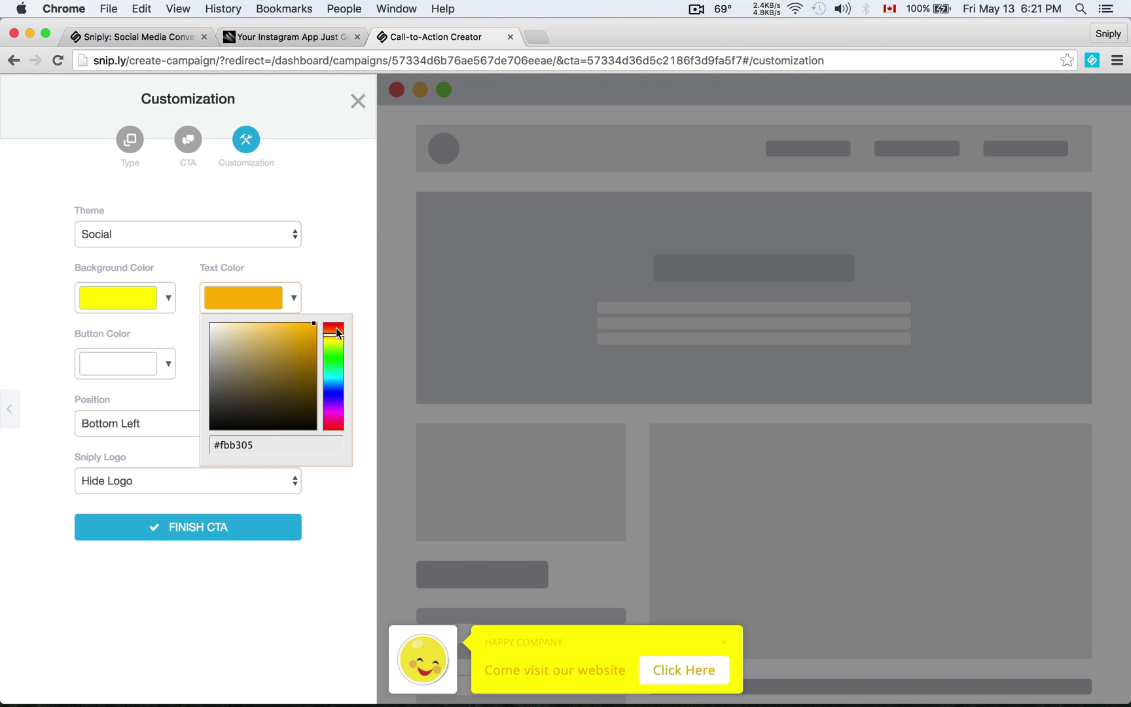
drag(341, 335, 341, 332)
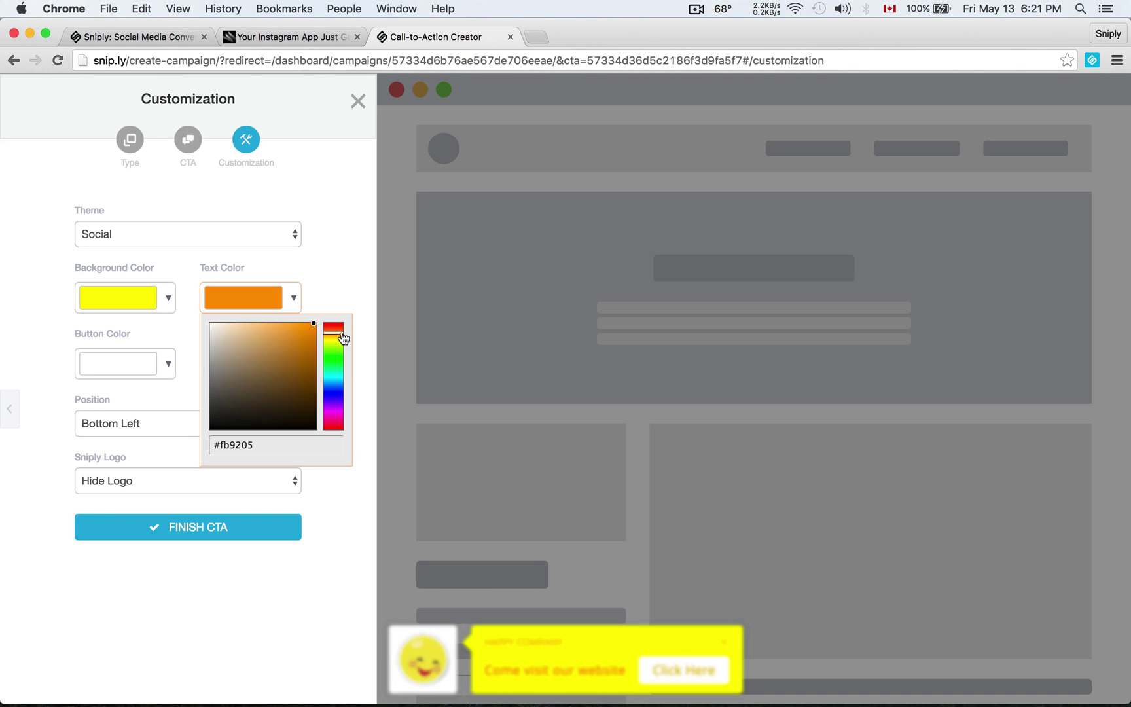
click(361, 272)
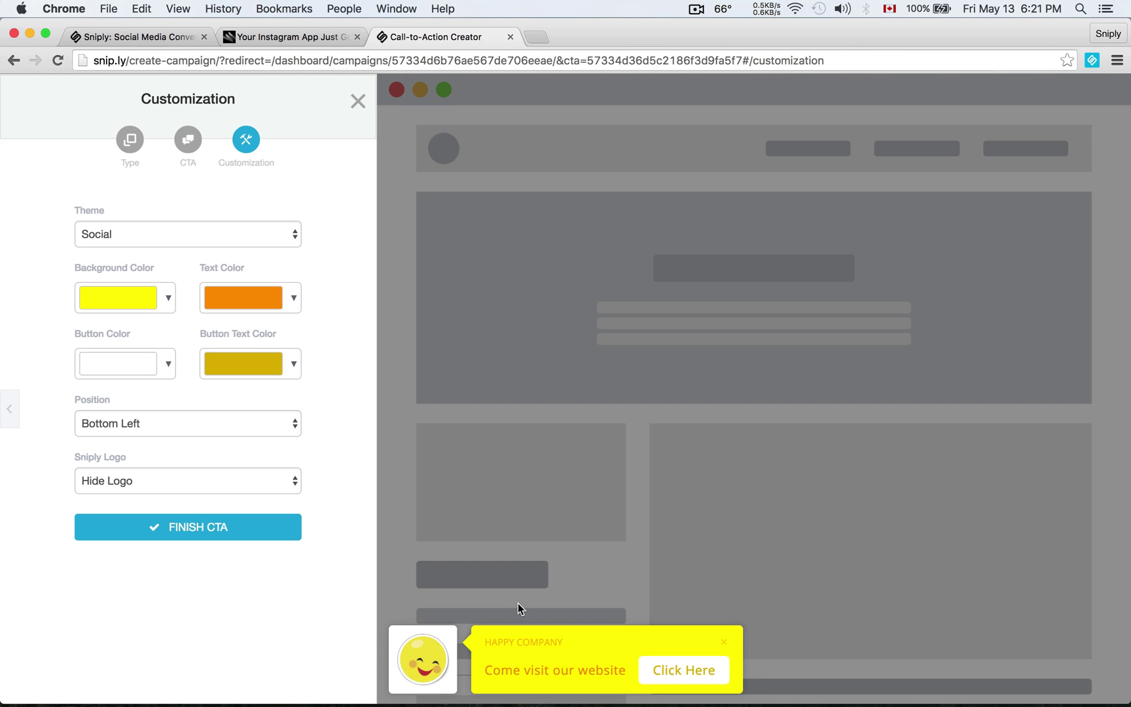
Step: Check the button text colour's hex value, leaving it unchanged
click(267, 377)
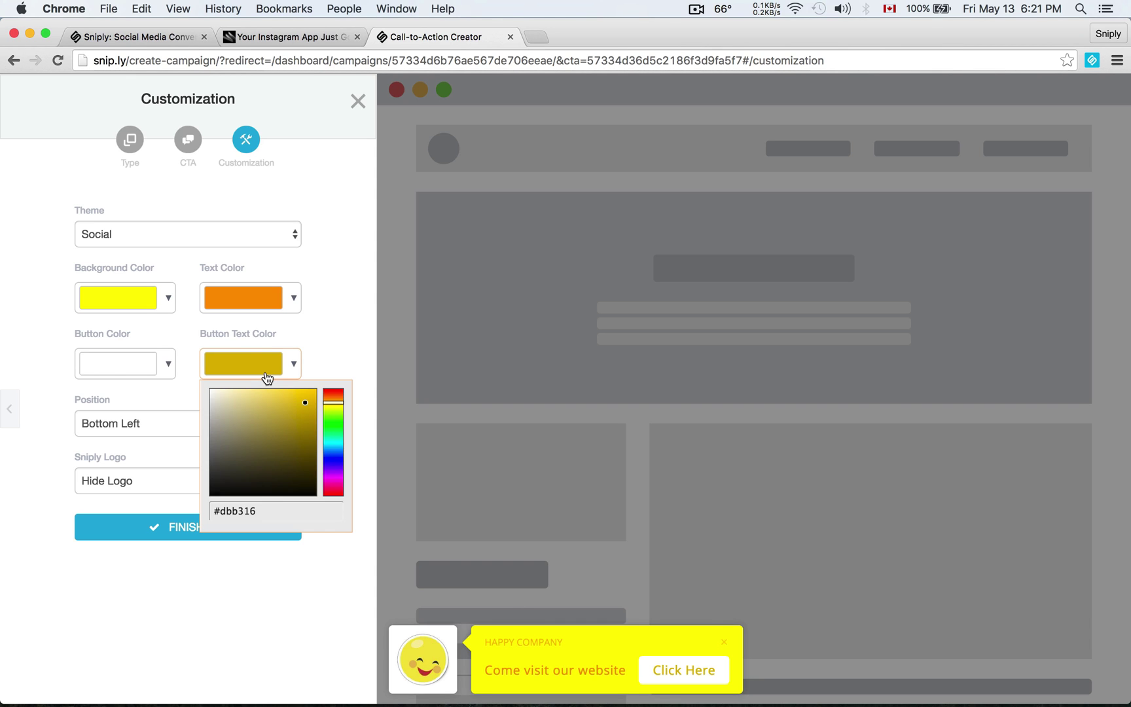
triple_click(279, 510)
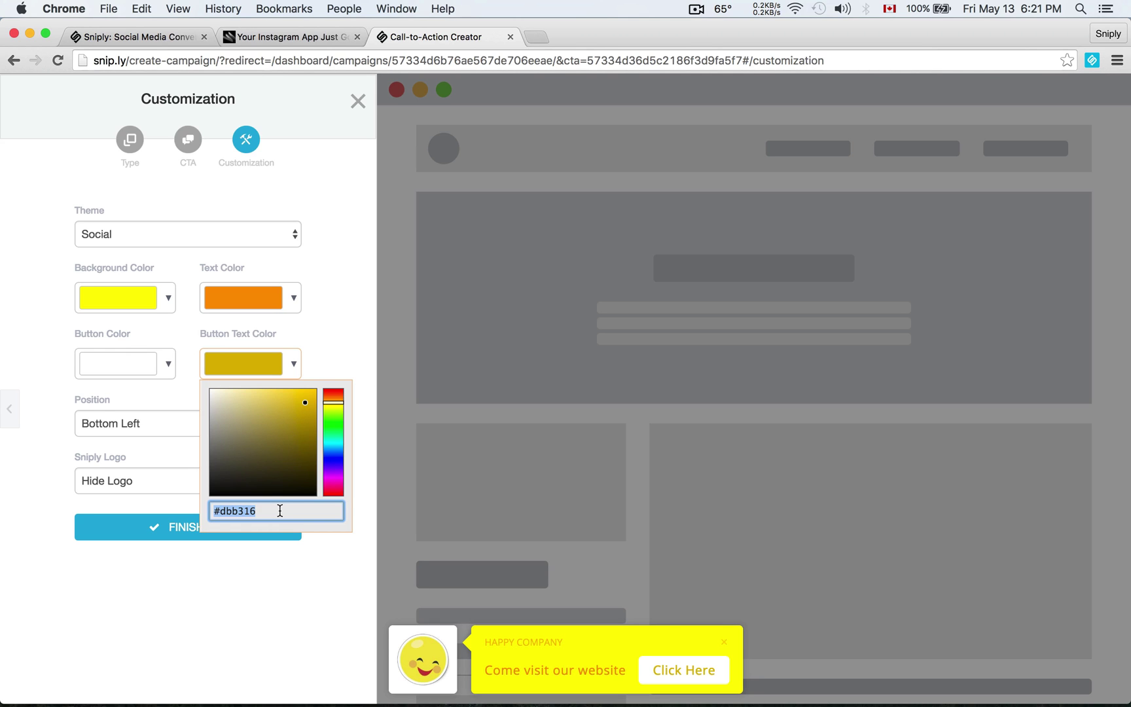
click(300, 591)
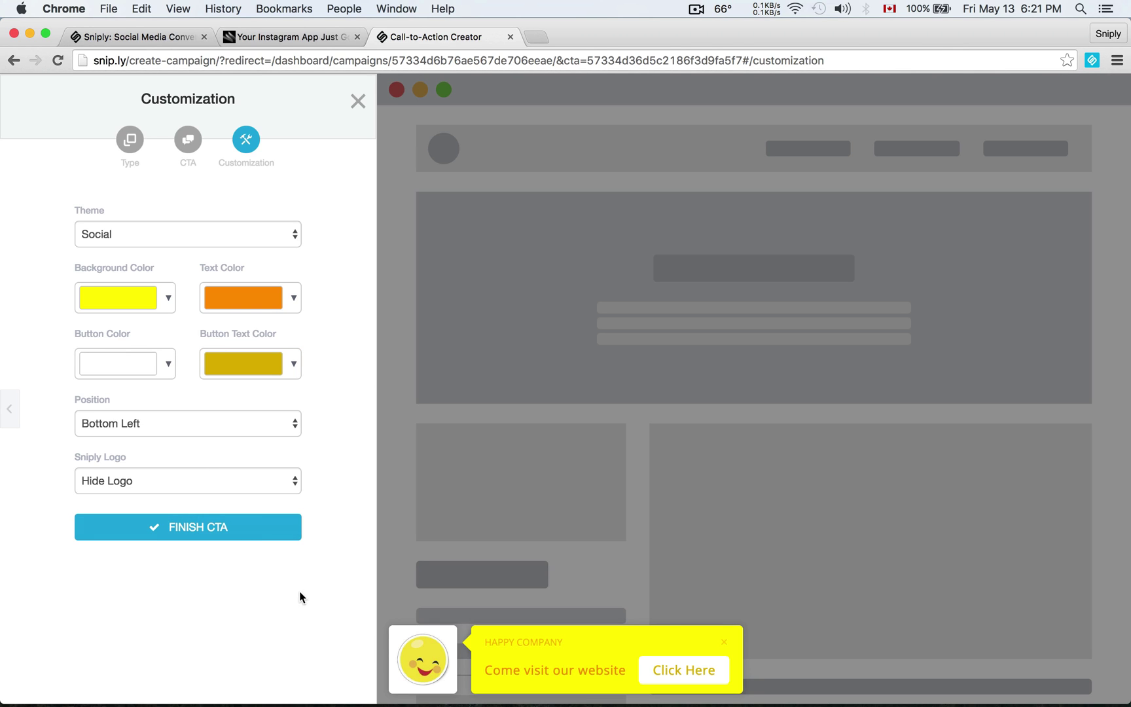
Step: Try the Bottom Right, Top Left and Top Right position options
click(192, 424)
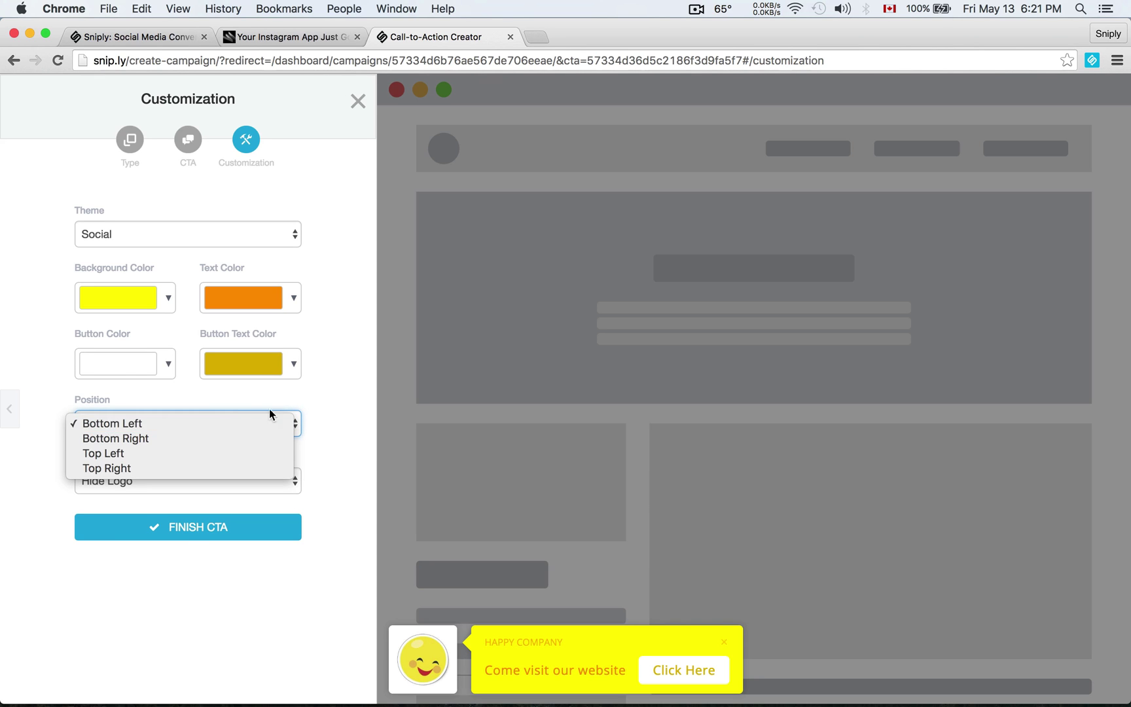
click(311, 397)
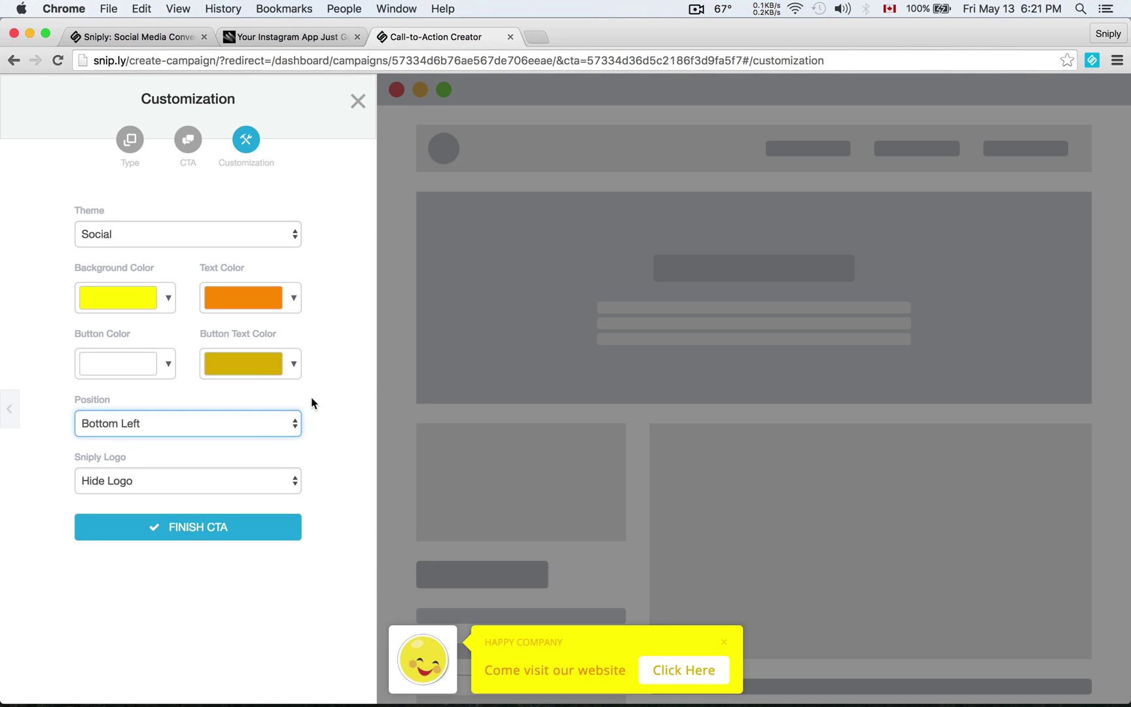
click(258, 423)
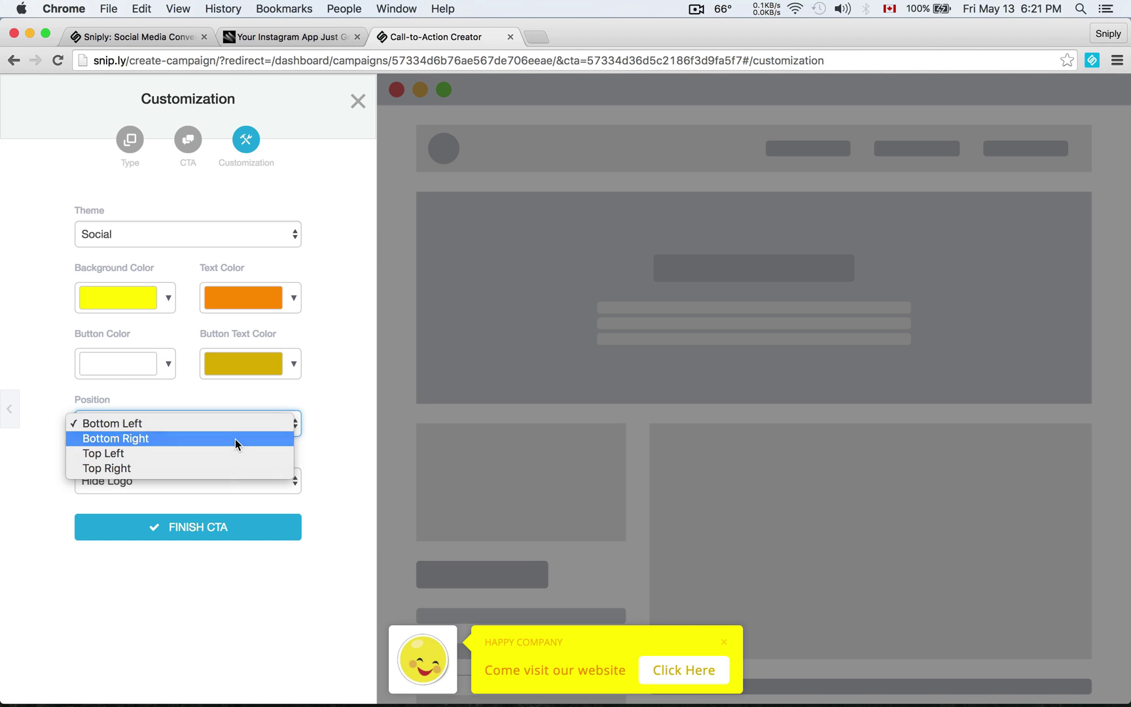
click(235, 439)
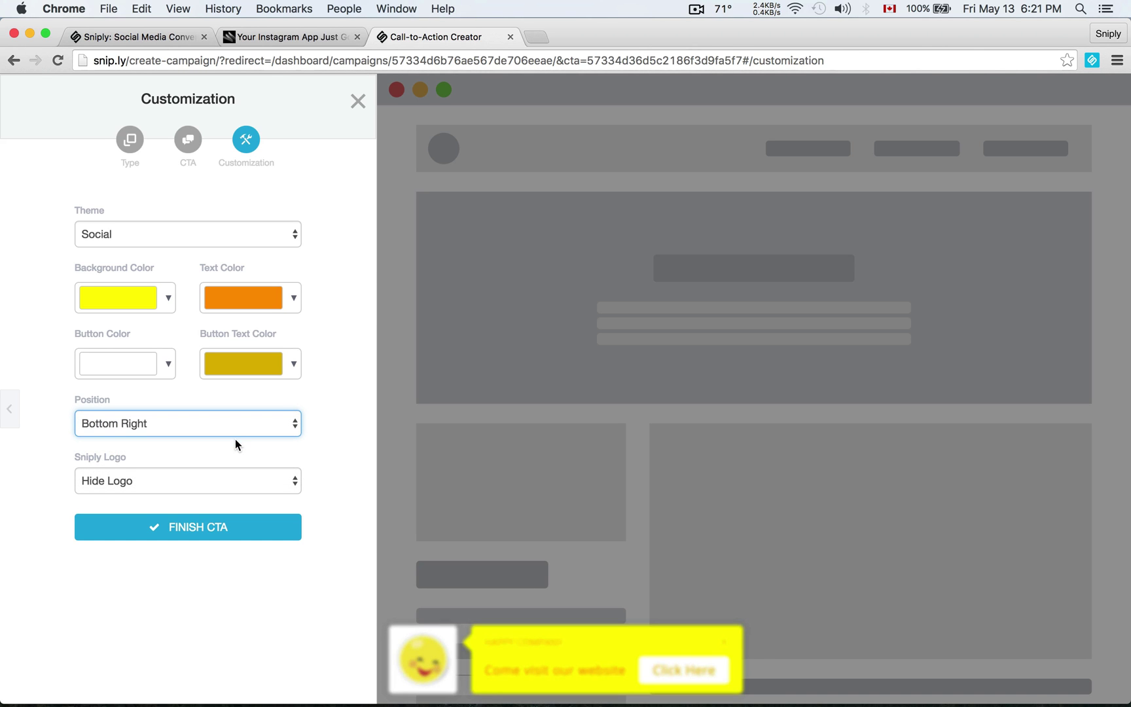
click(234, 419)
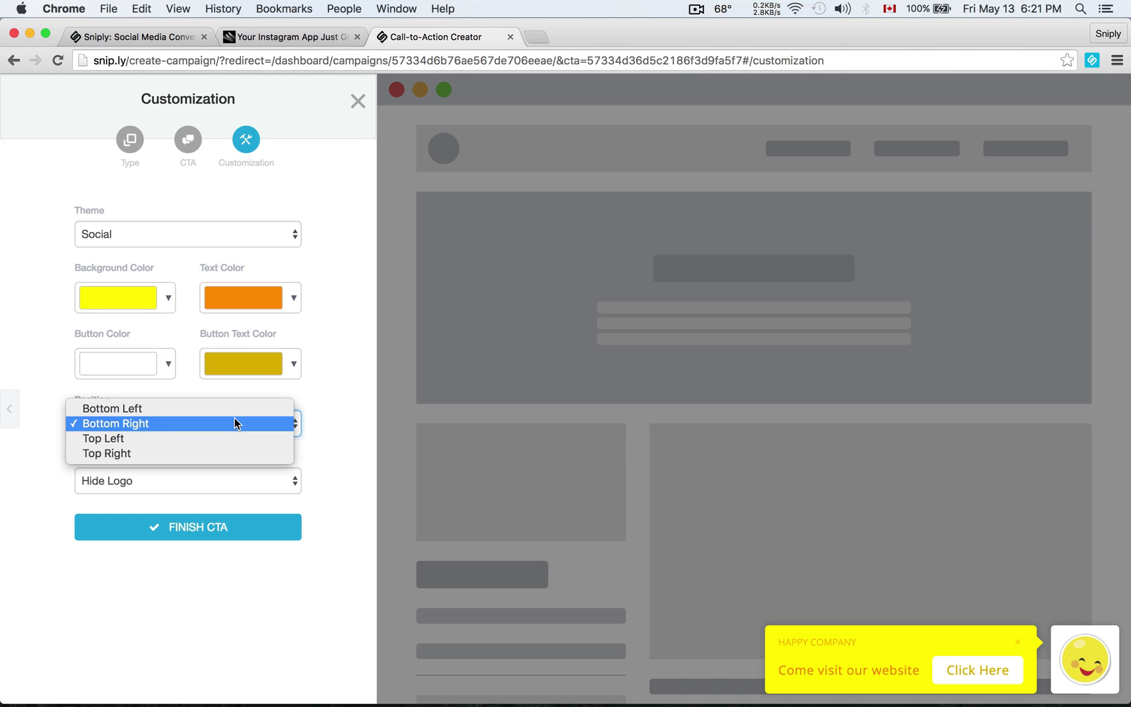
click(224, 436)
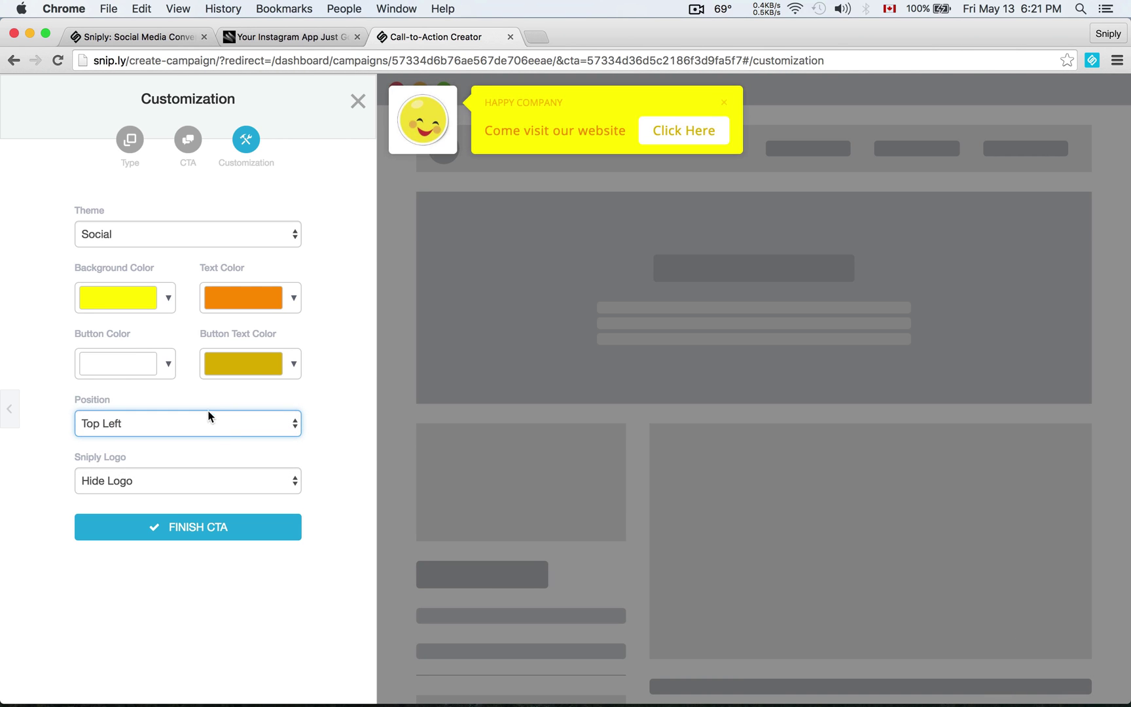
click(194, 421)
click(186, 436)
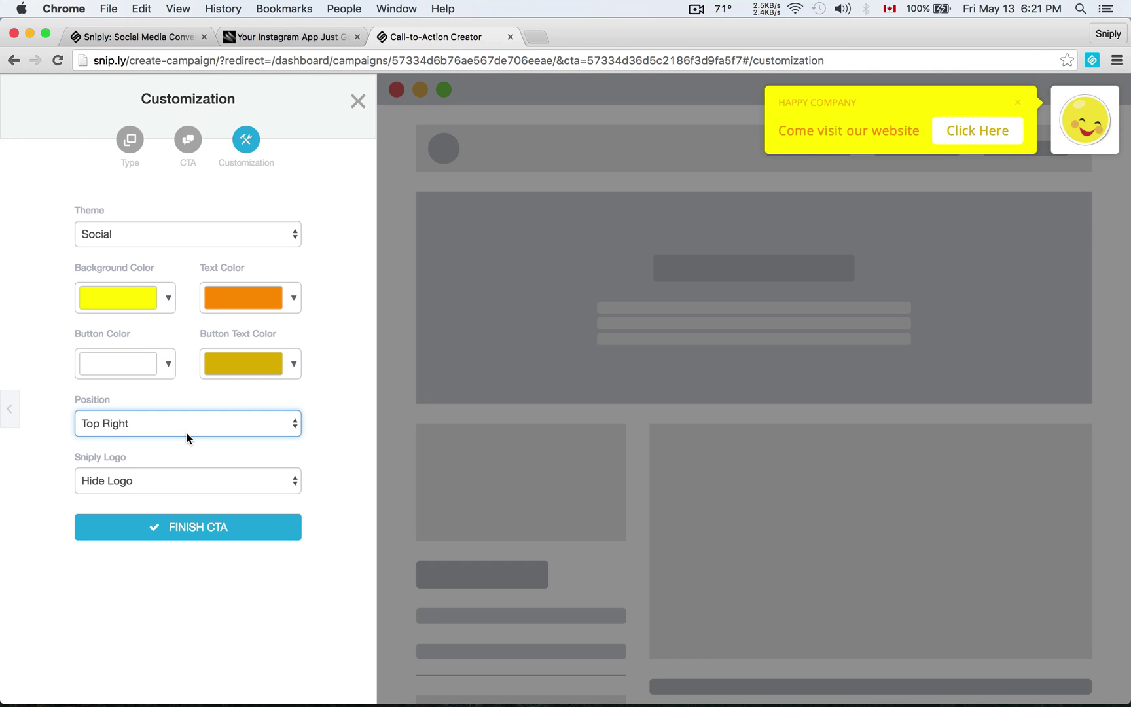
Step: Switch to the Full Width theme and place the bar at the top
click(188, 235)
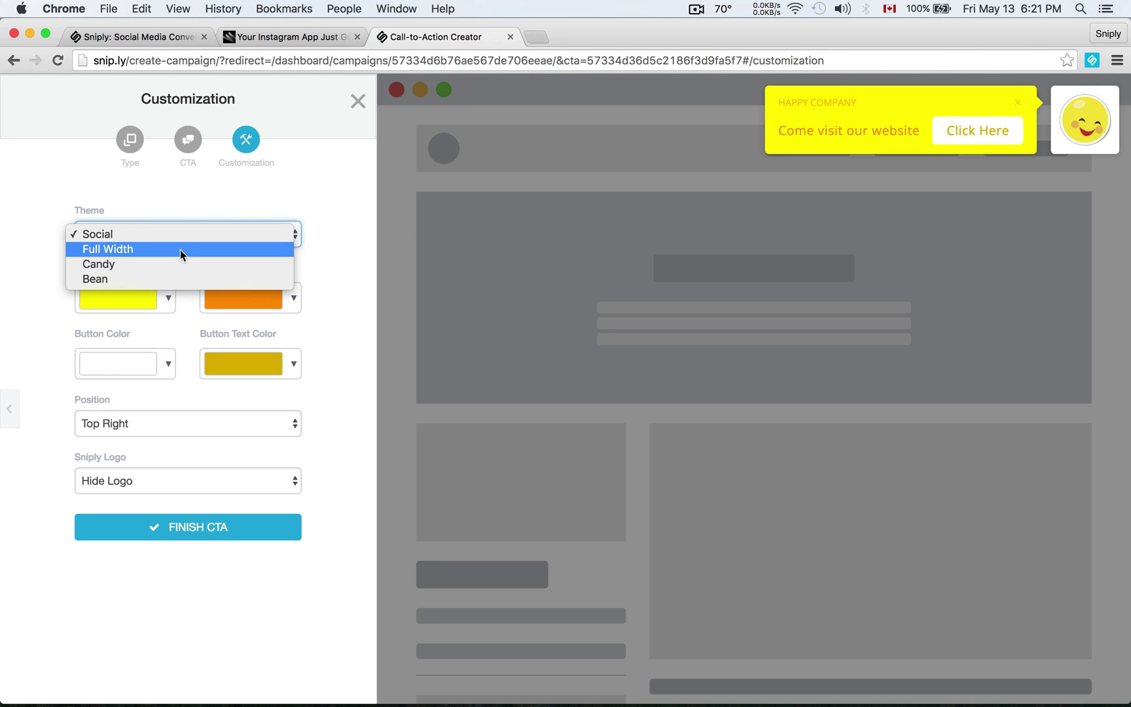
click(180, 250)
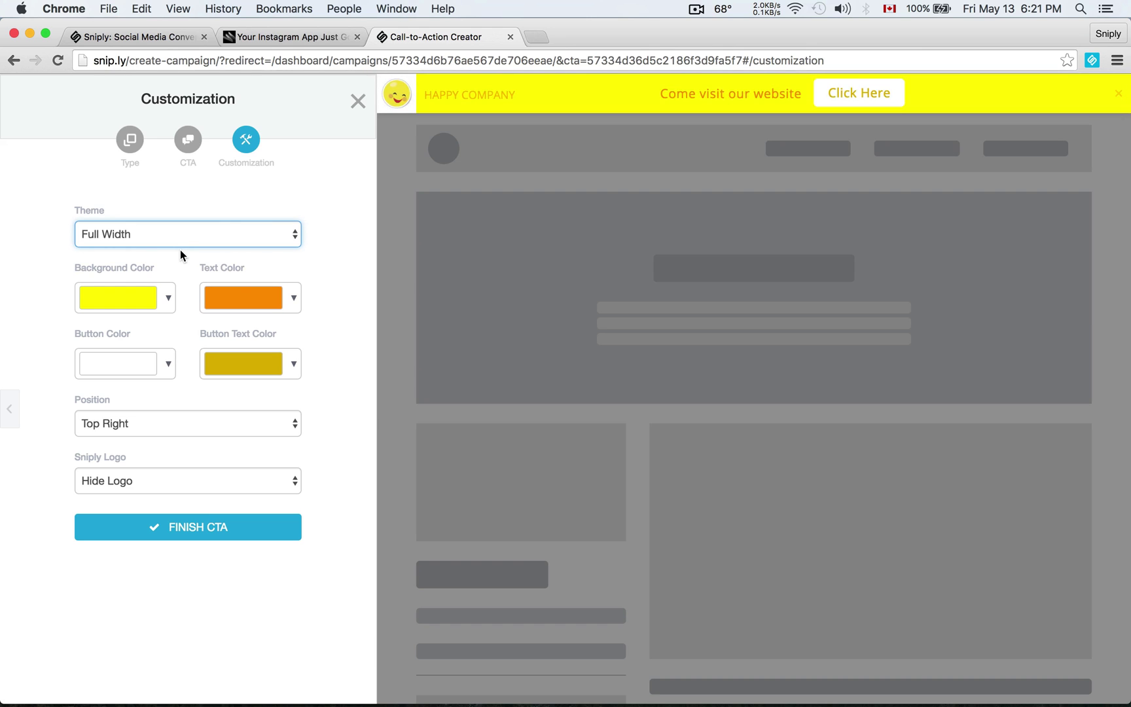
click(227, 424)
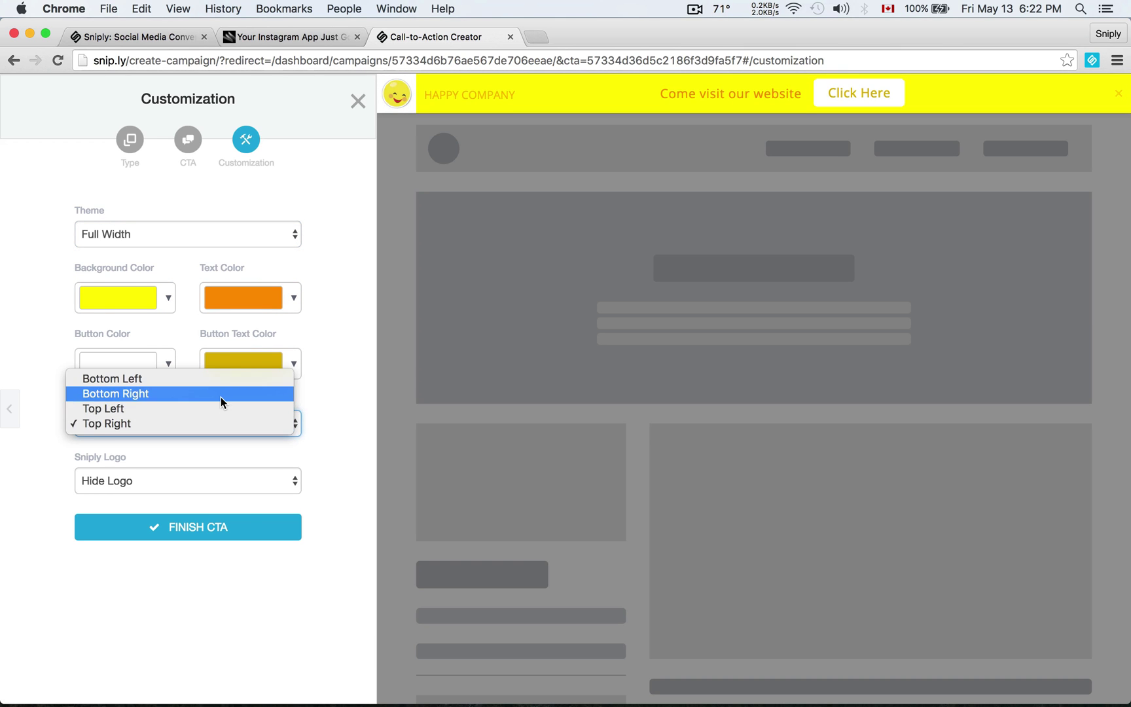
click(219, 396)
click(224, 422)
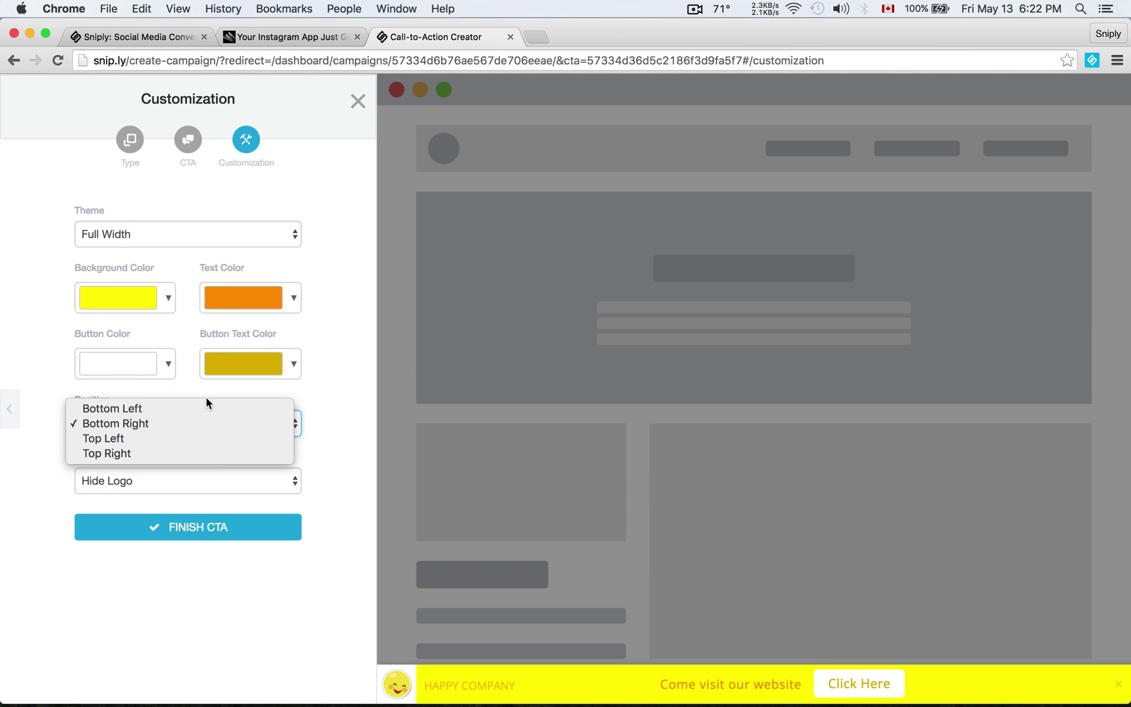
click(199, 439)
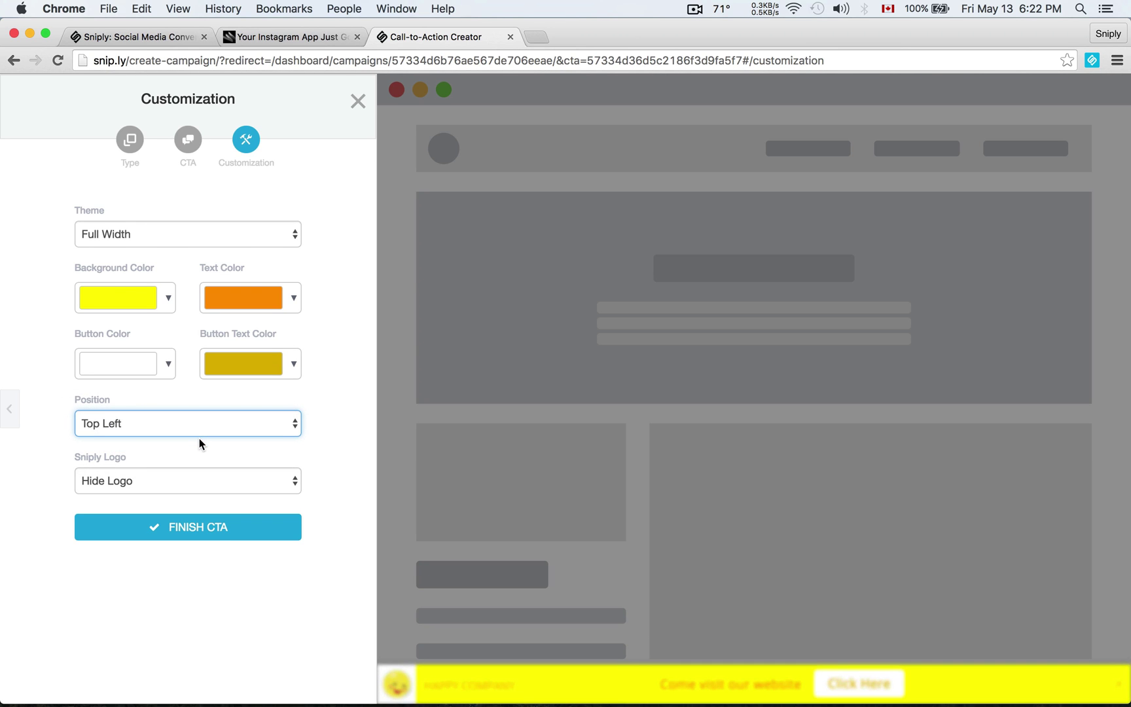
click(249, 486)
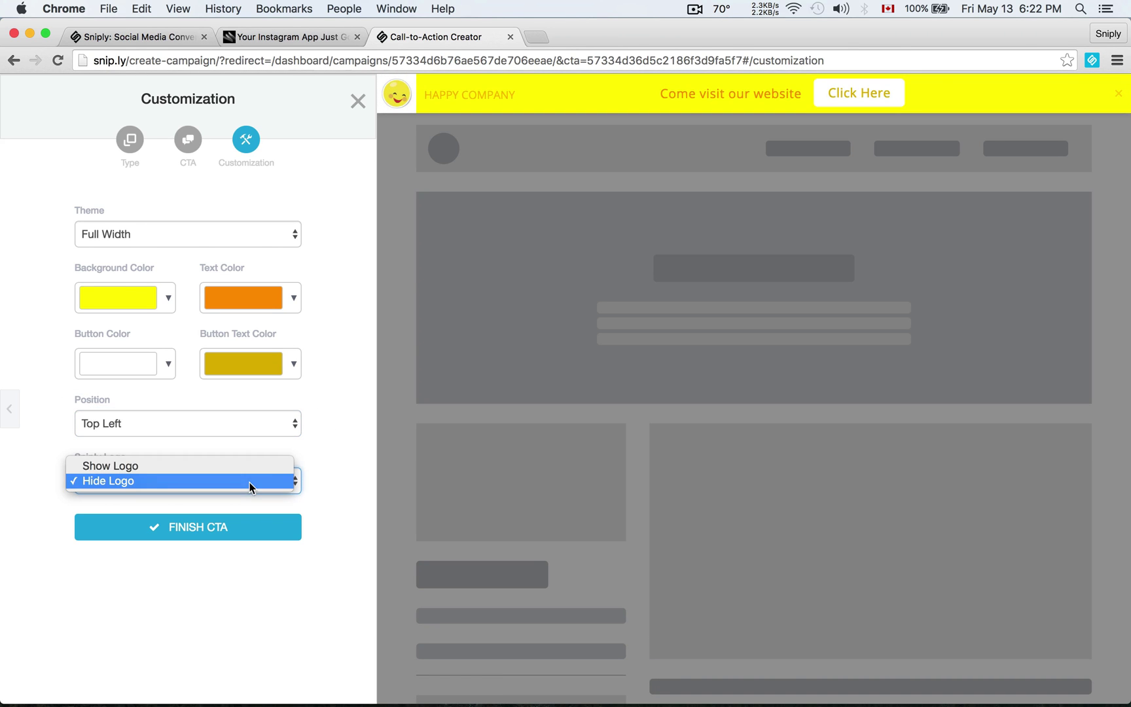
click(249, 467)
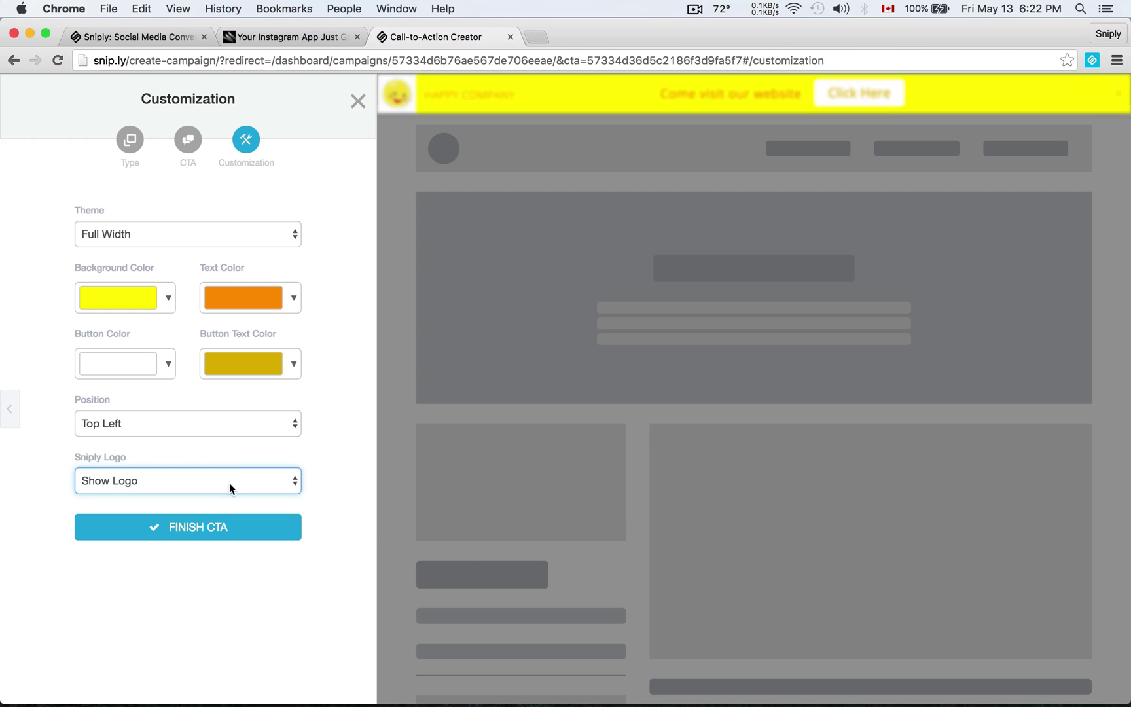
click(242, 492)
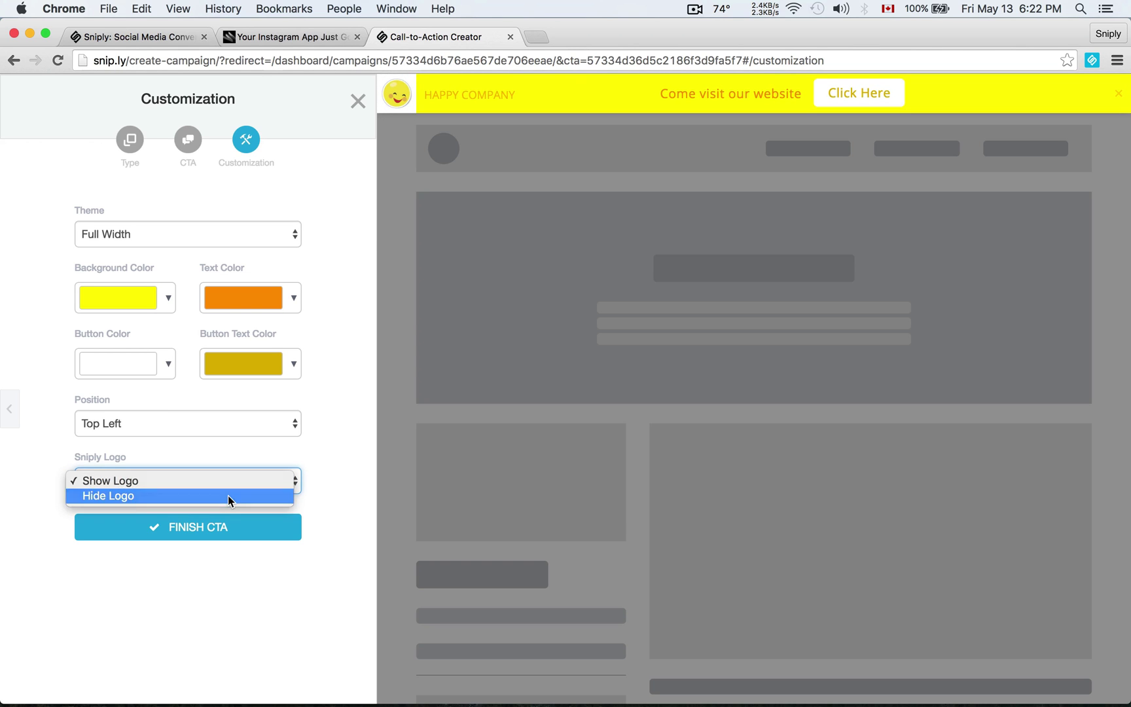
click(228, 495)
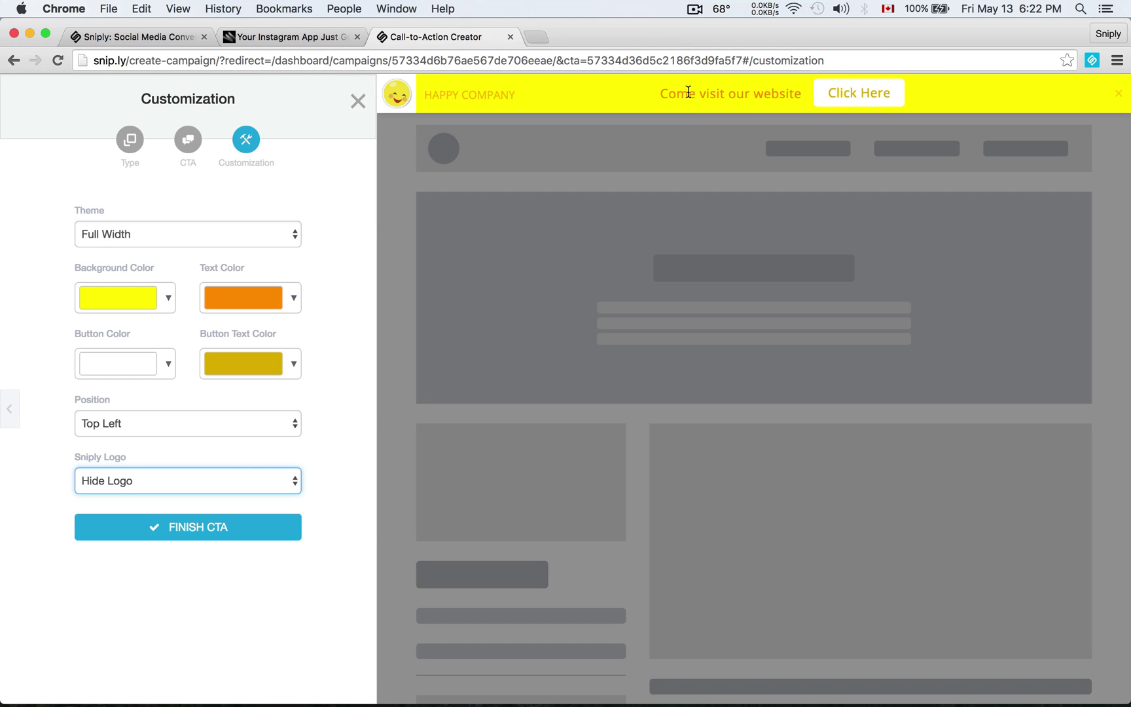
Step: Finish the call-to-action and reload the Wired article link to show it
click(229, 530)
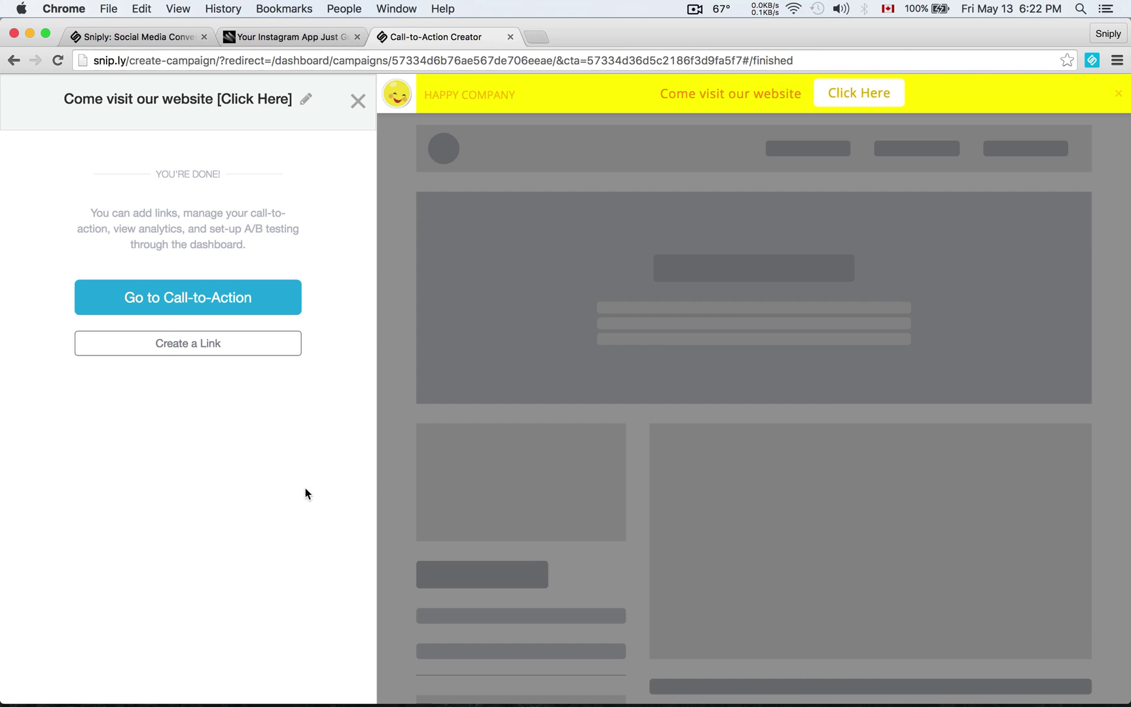
click(315, 37)
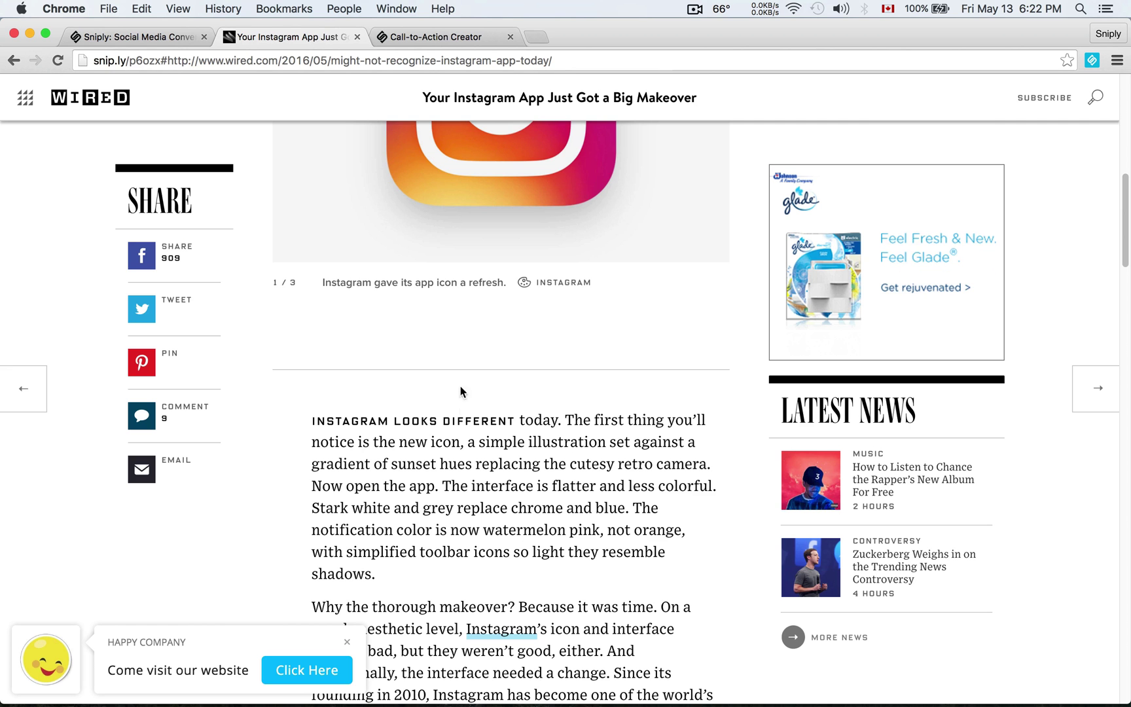
scroll(461, 391, down, 10)
scroll(340, 226, up, 15)
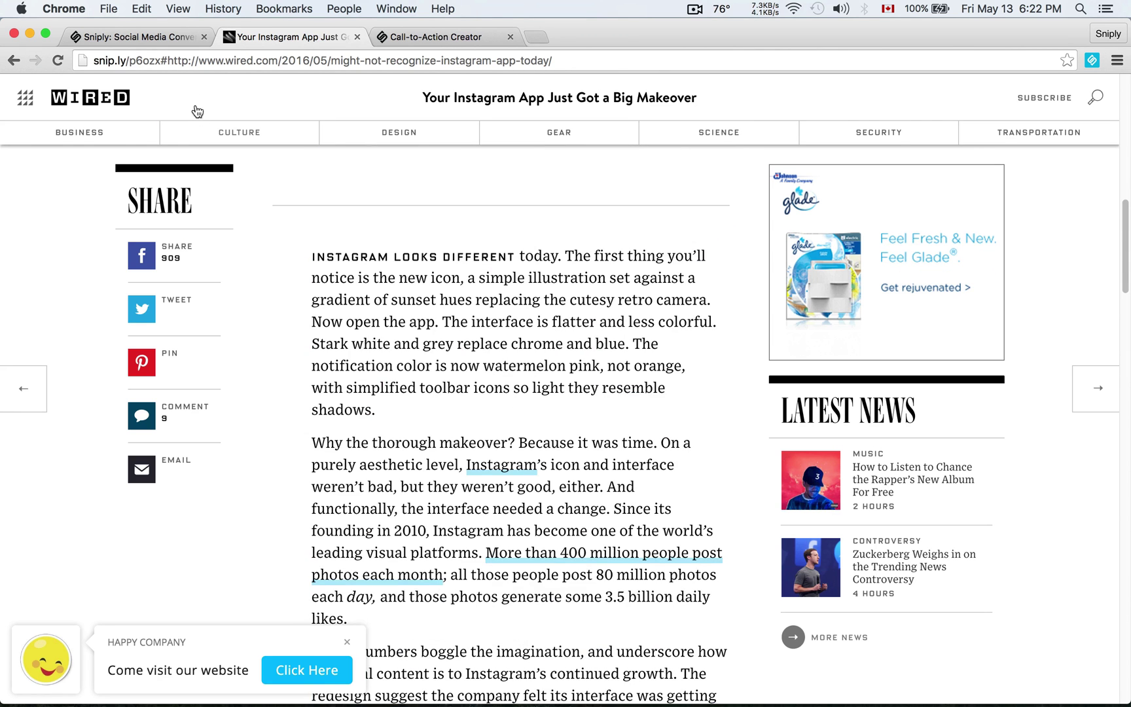
click(173, 64)
click(161, 64)
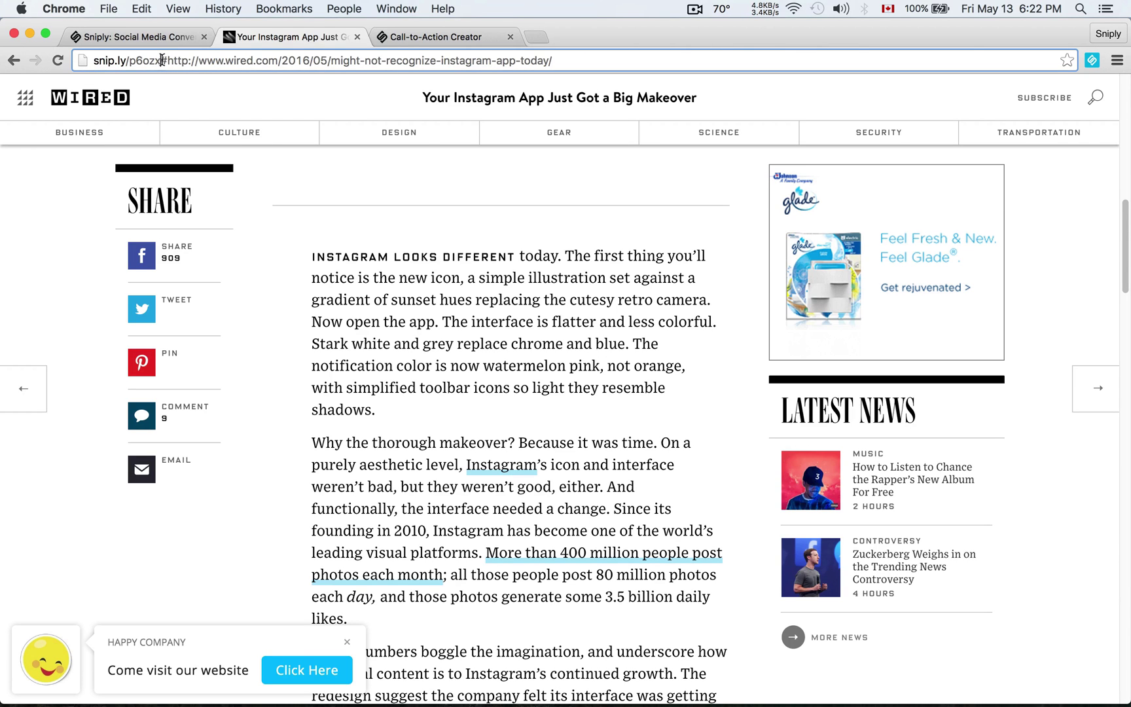
click(57, 61)
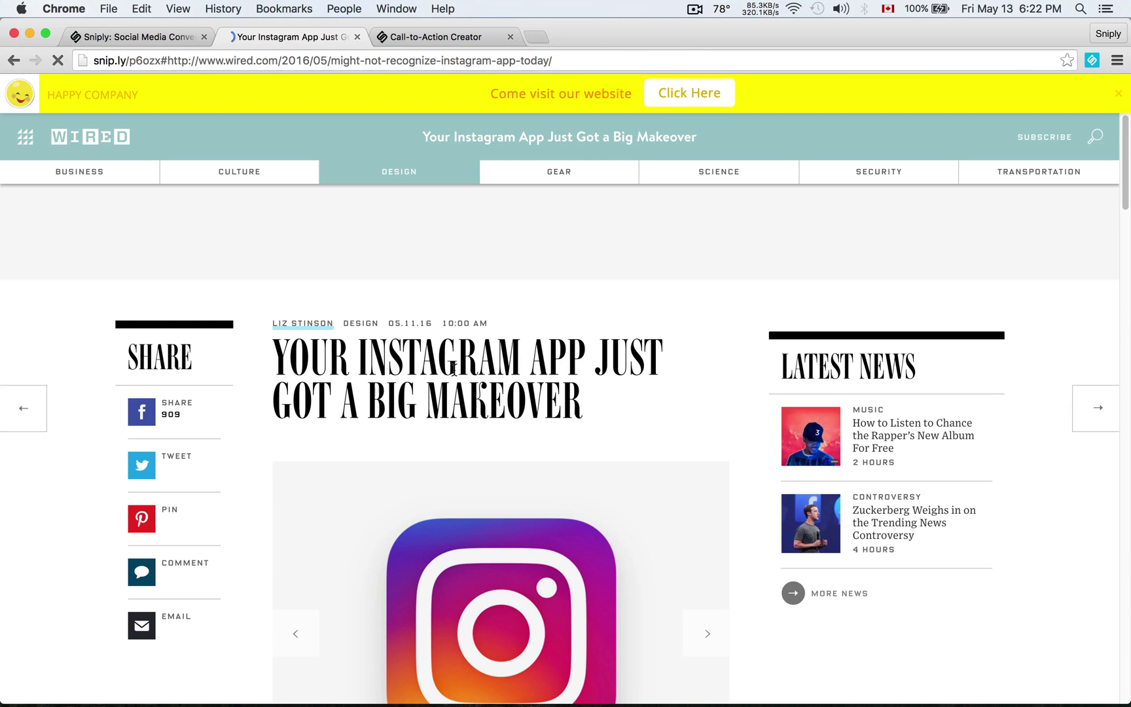
scroll(567, 330, down, 7)
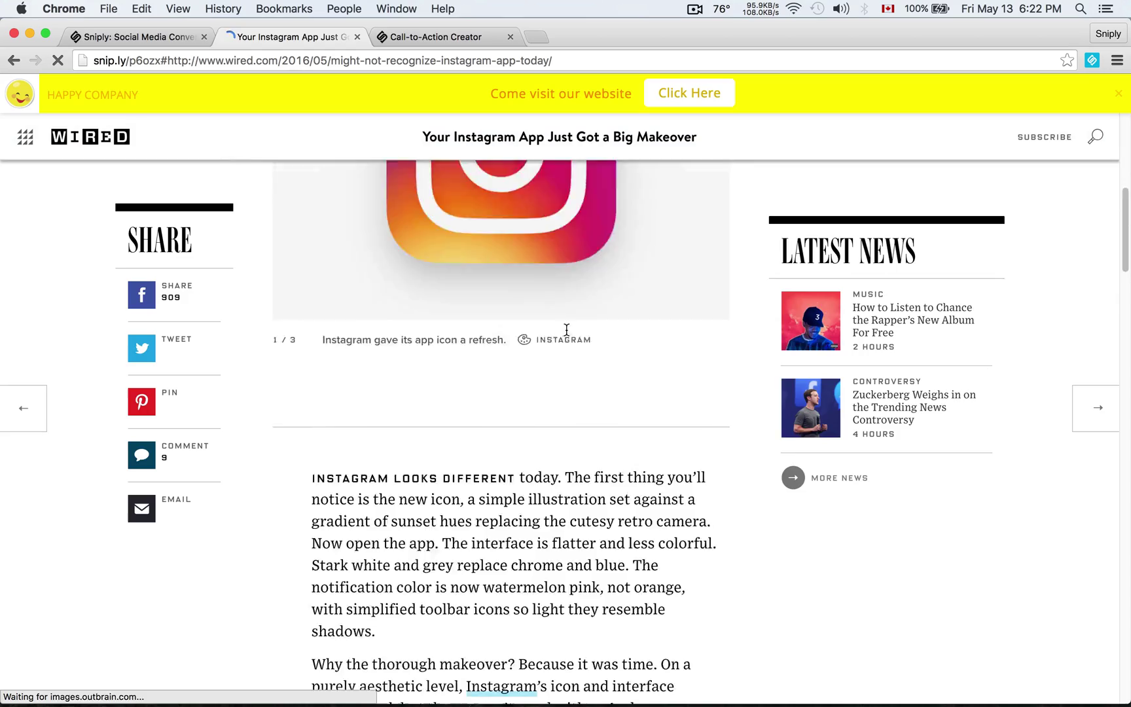
scroll(567, 329, down, 6)
scroll(567, 330, up, 10)
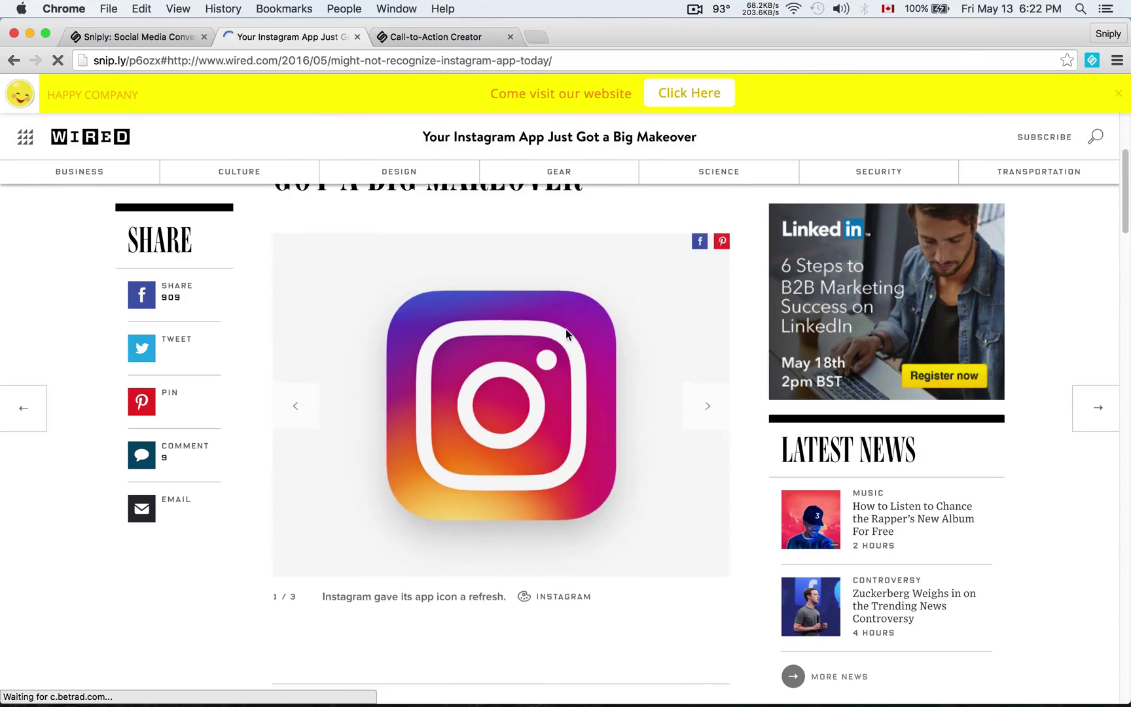
scroll(567, 334, down, 6)
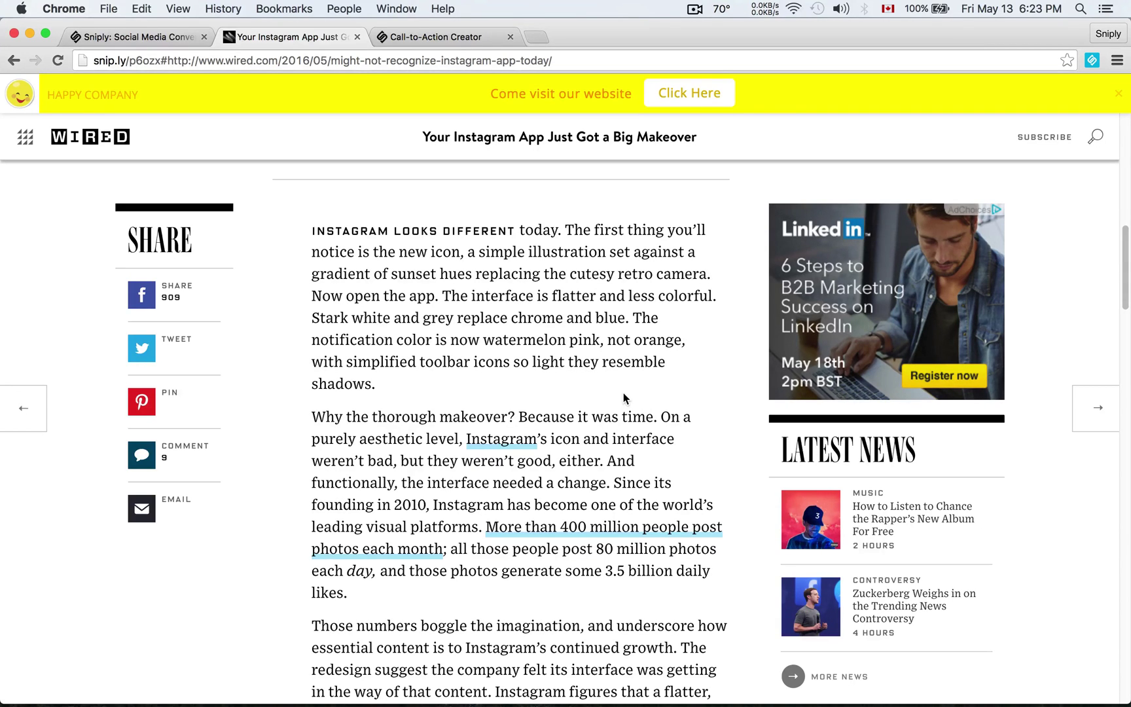
click(144, 61)
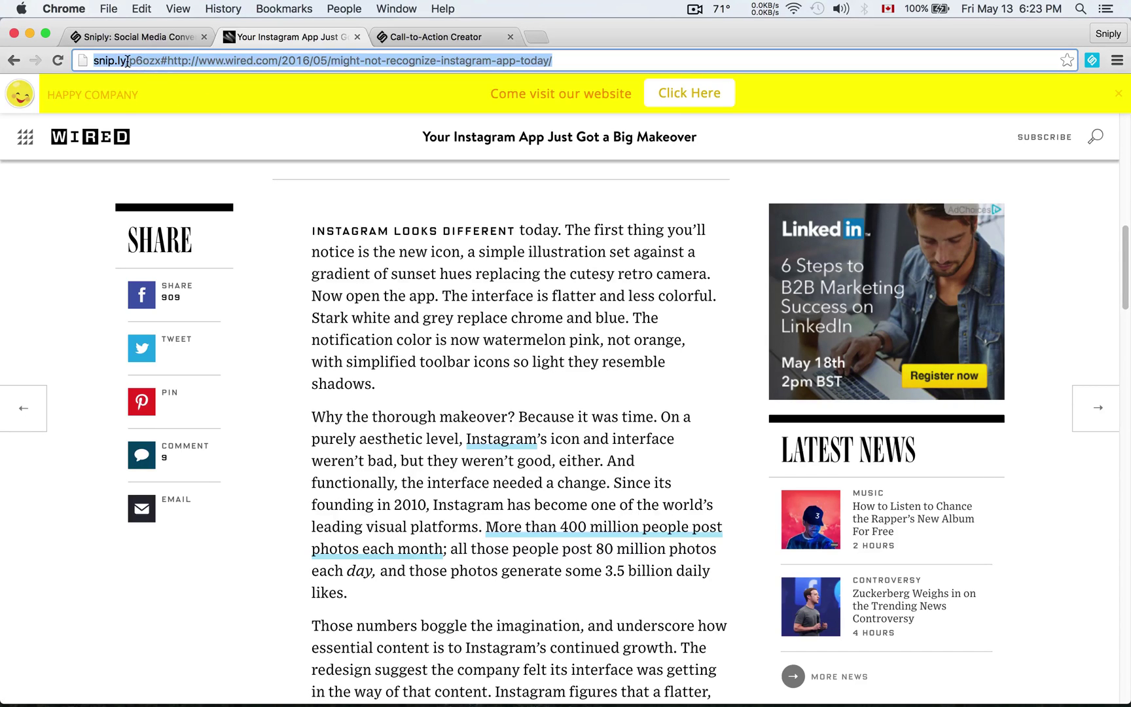
click(128, 60)
drag(129, 60, 158, 61)
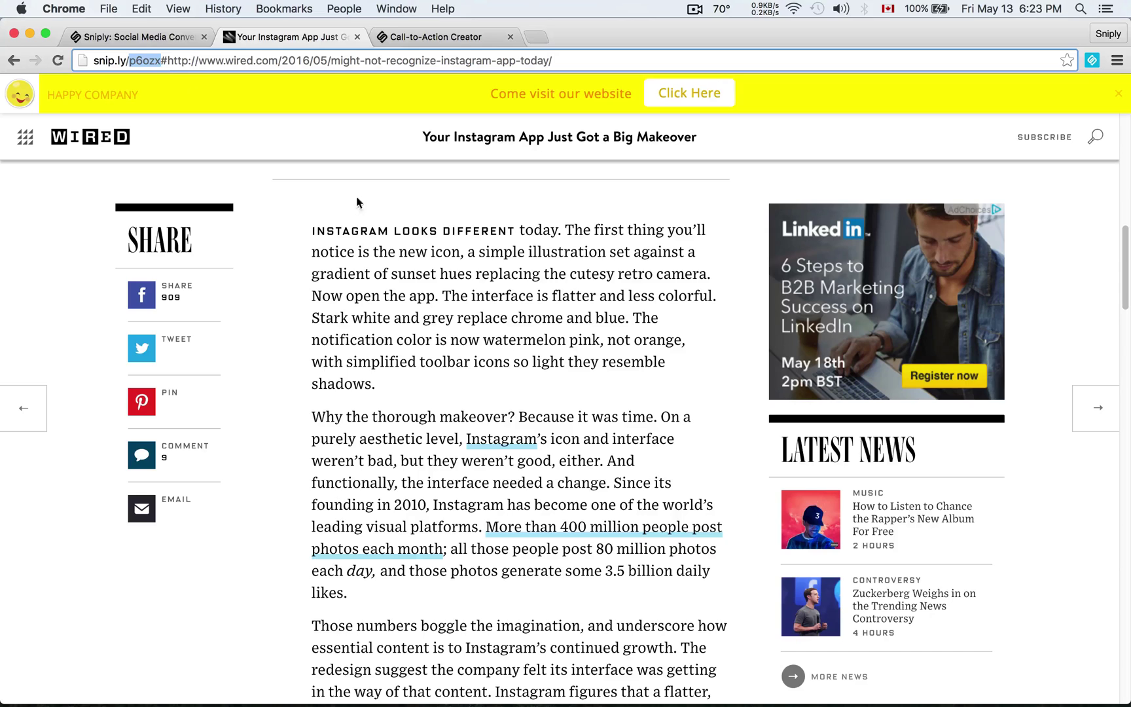
click(383, 232)
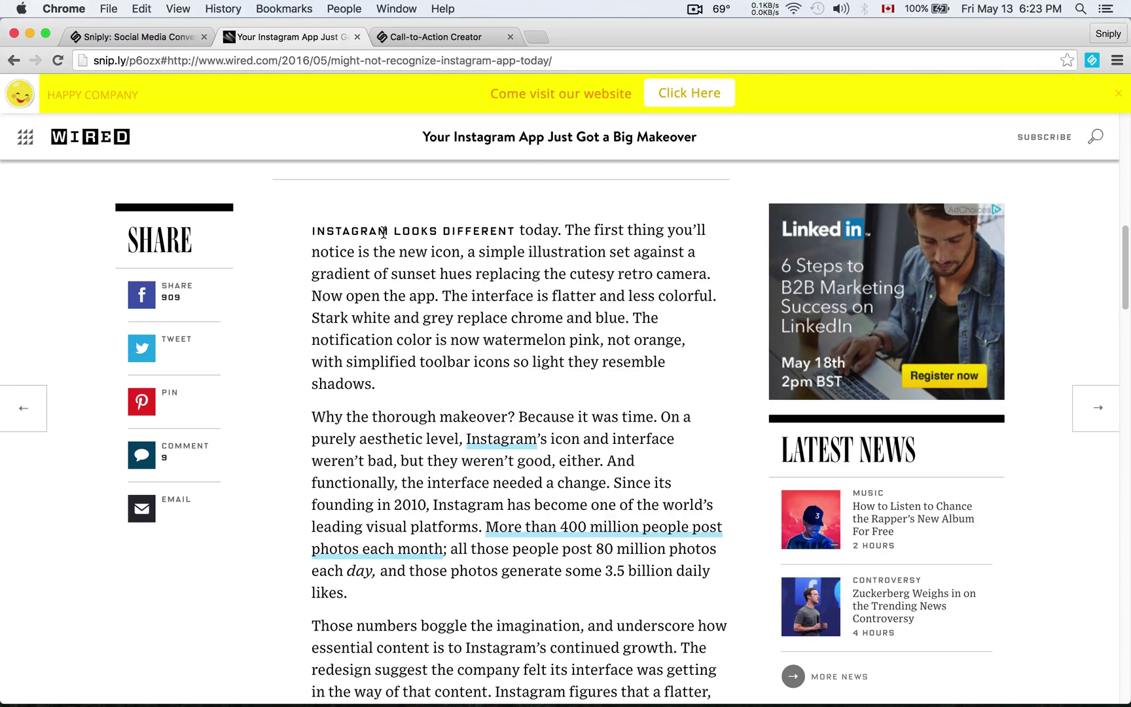